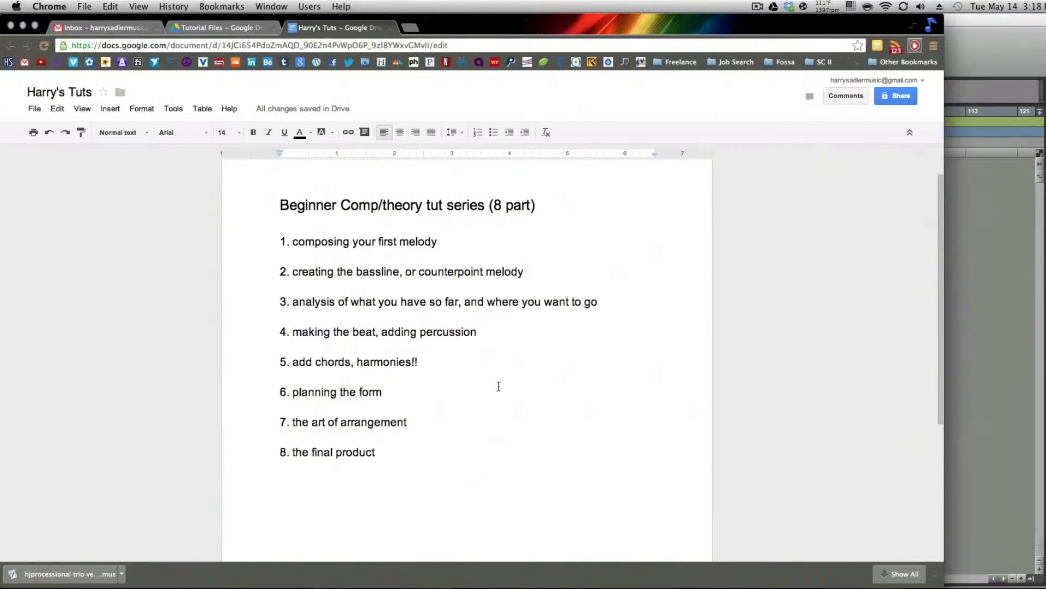
# Switch to Pro Tools and create one stereo Master Fader track
pyautogui.press('super+Tab')
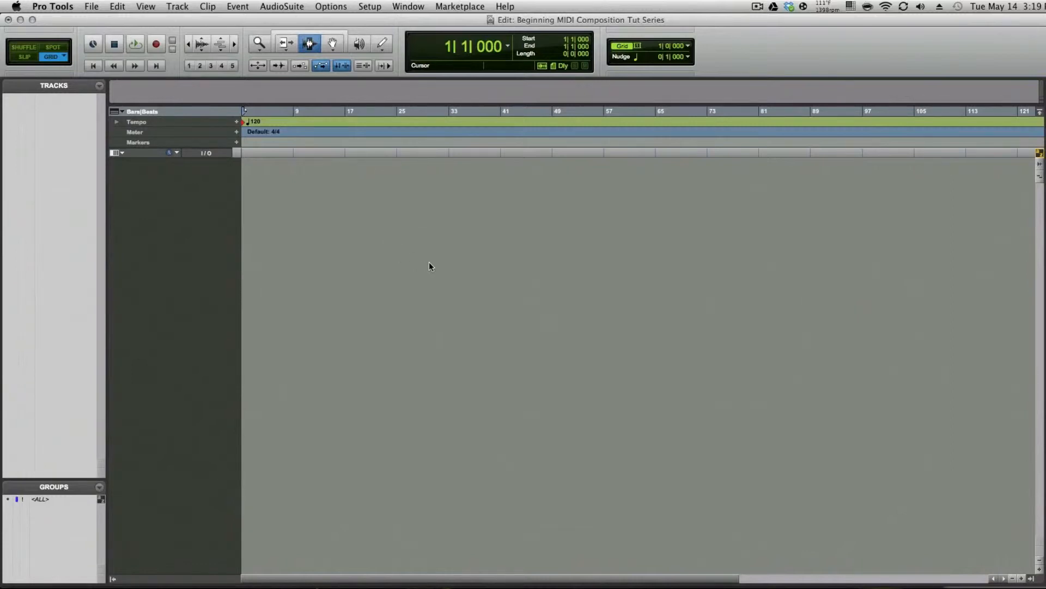
pyautogui.press('super+shift+n')
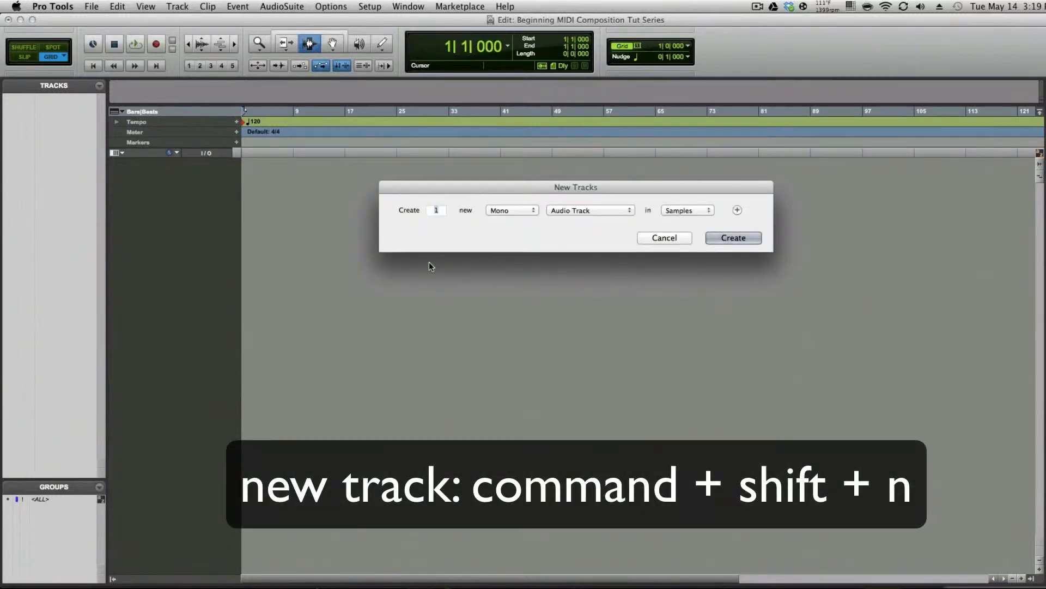
pyautogui.click(512, 209)
pyautogui.click(506, 221)
pyautogui.click(571, 208)
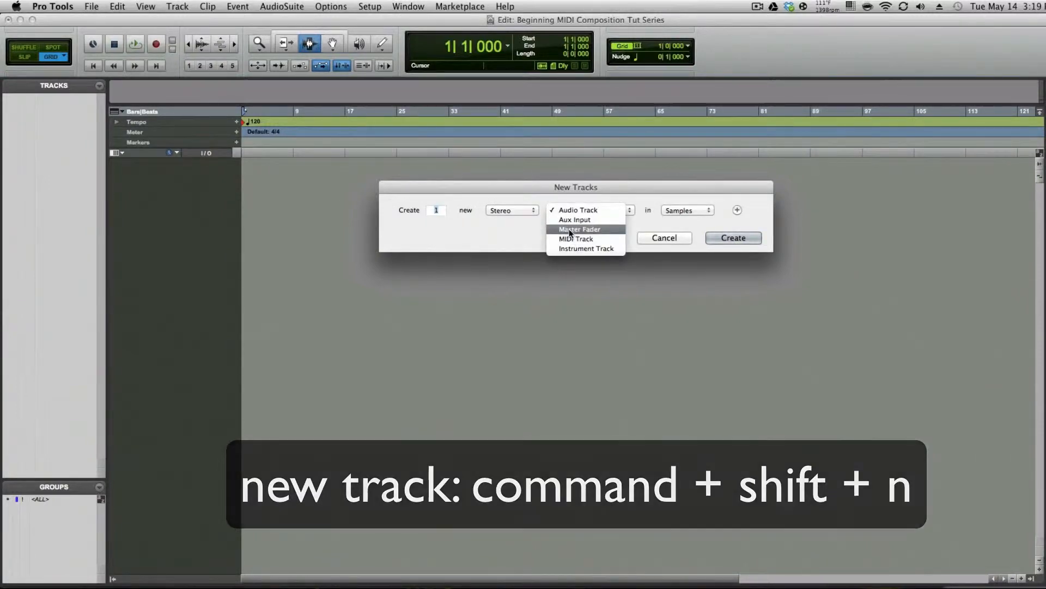
pyautogui.click(577, 230)
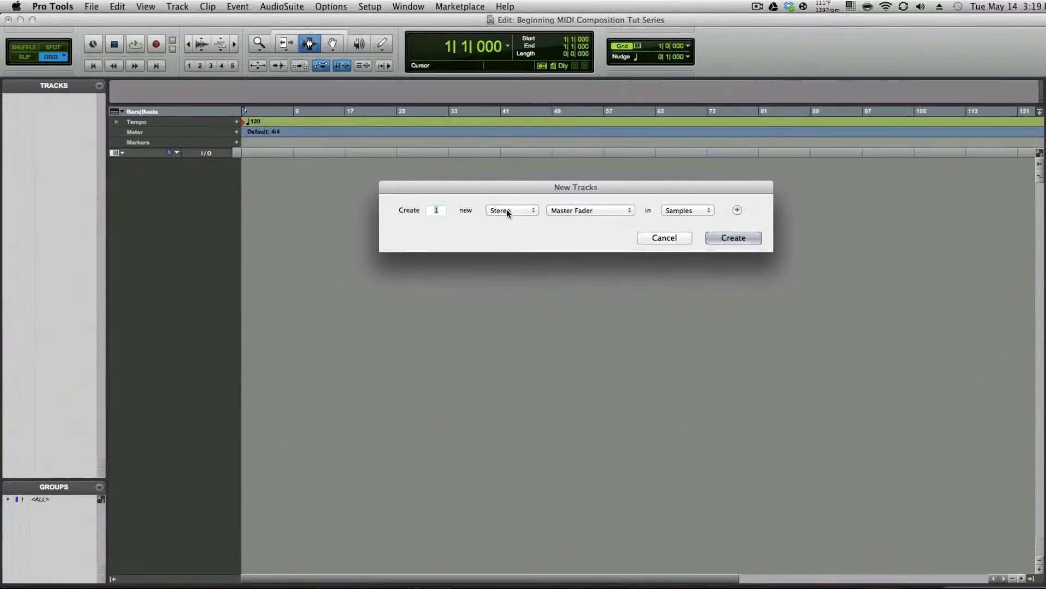
pyautogui.click(734, 238)
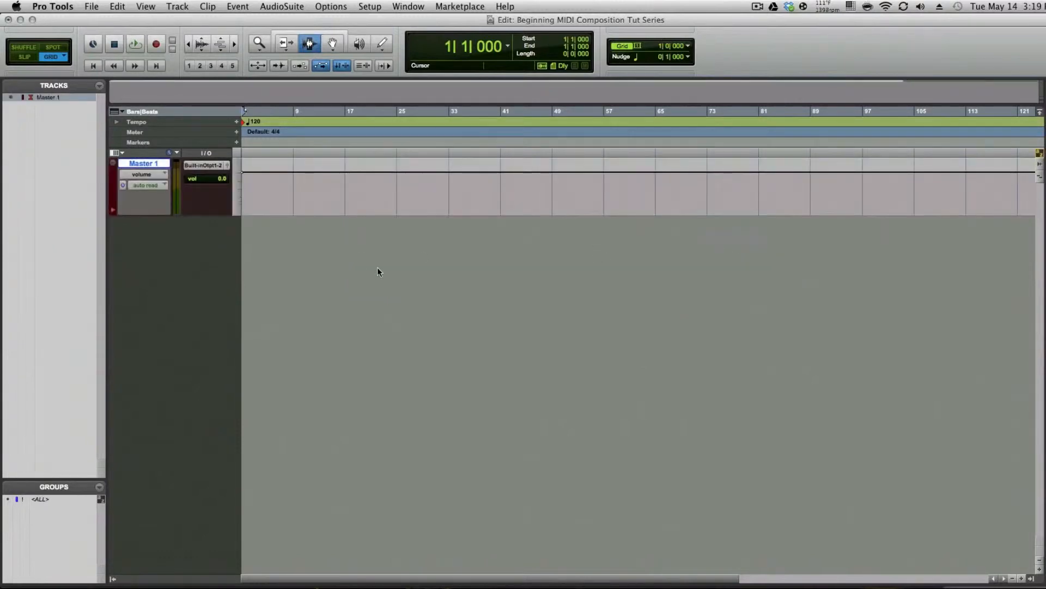
# Create one stereo Instrument Track and move it above the Master Fader
pyautogui.press('super+shift+n')
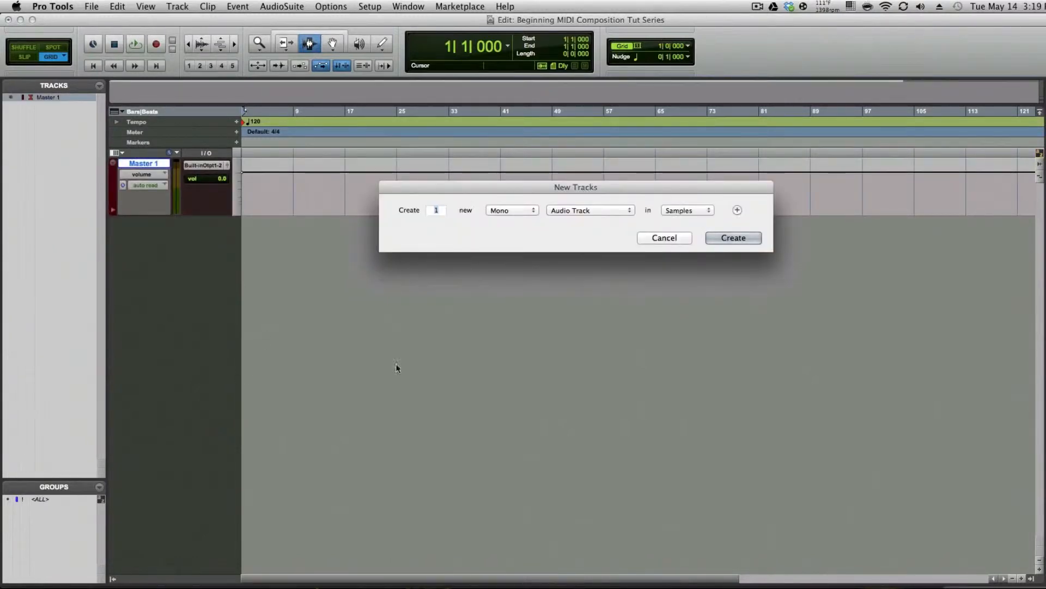
pyautogui.click(496, 210)
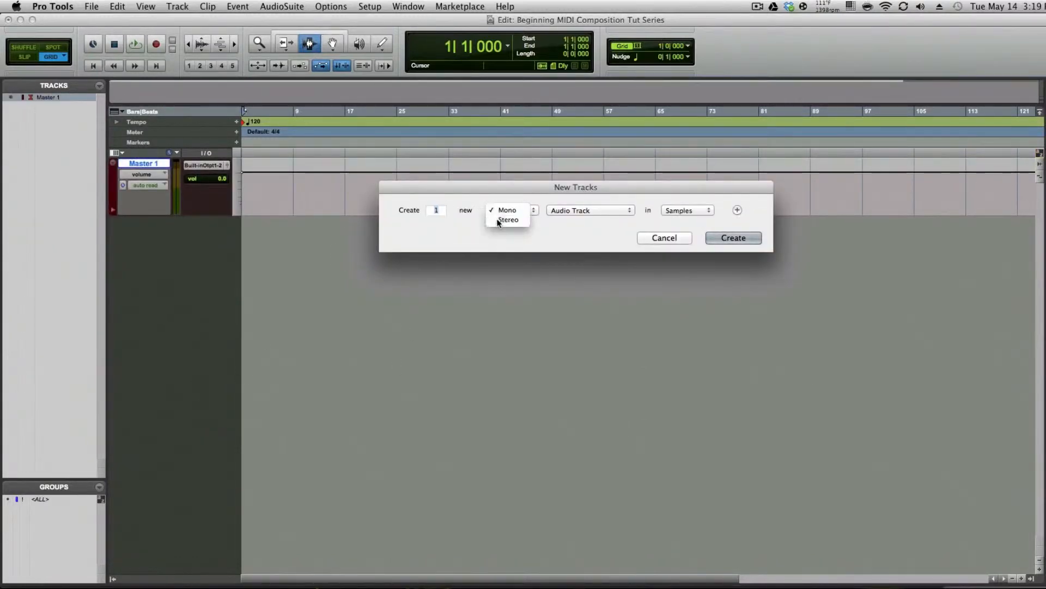
pyautogui.click(497, 221)
pyautogui.click(590, 211)
pyautogui.click(578, 249)
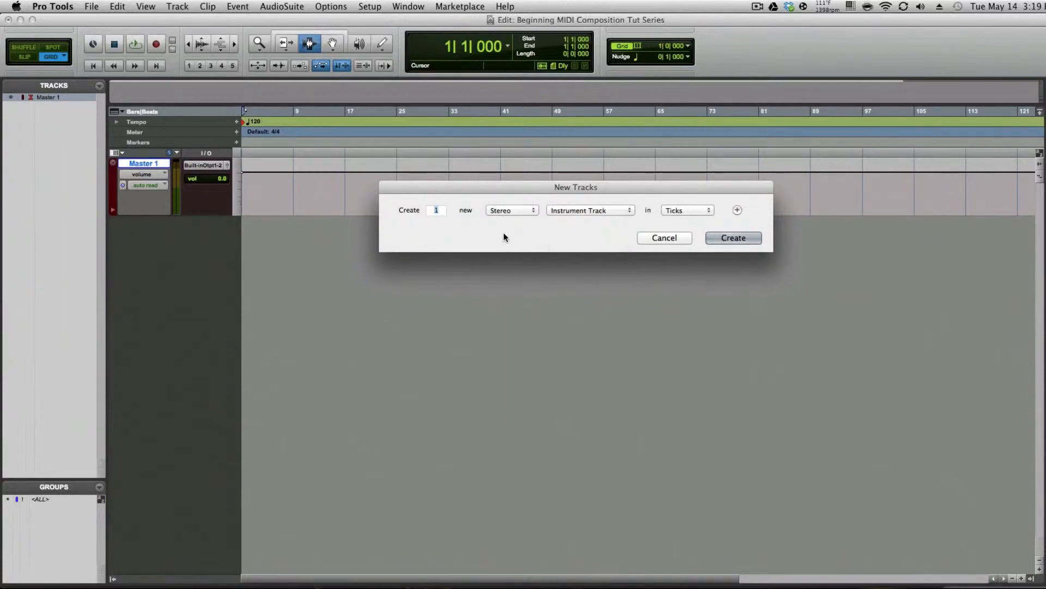
pyautogui.click(738, 241)
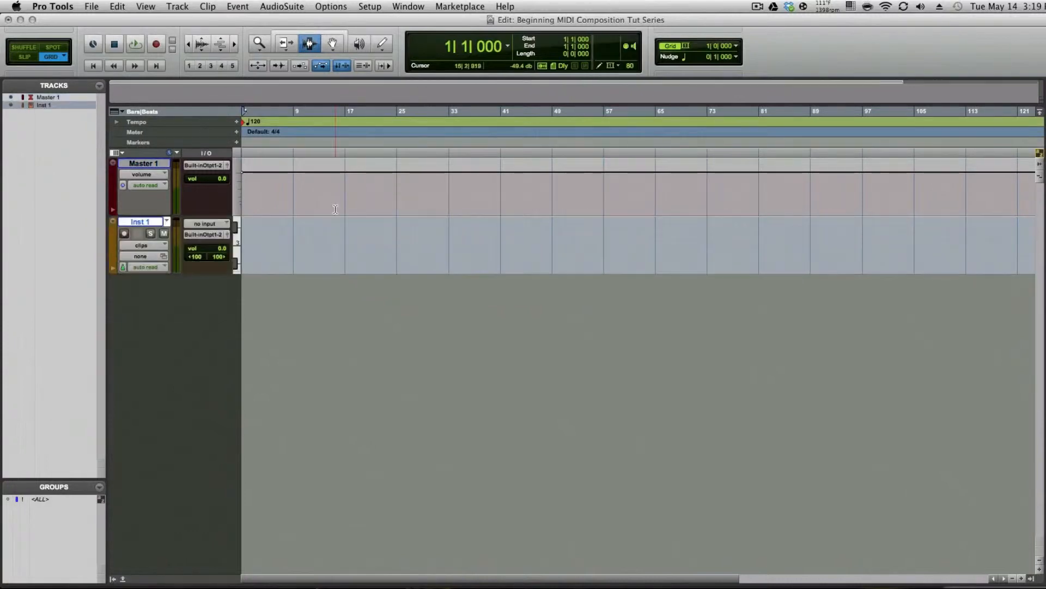
pyautogui.moveTo(156, 221); pyautogui.dragTo(153, 159)
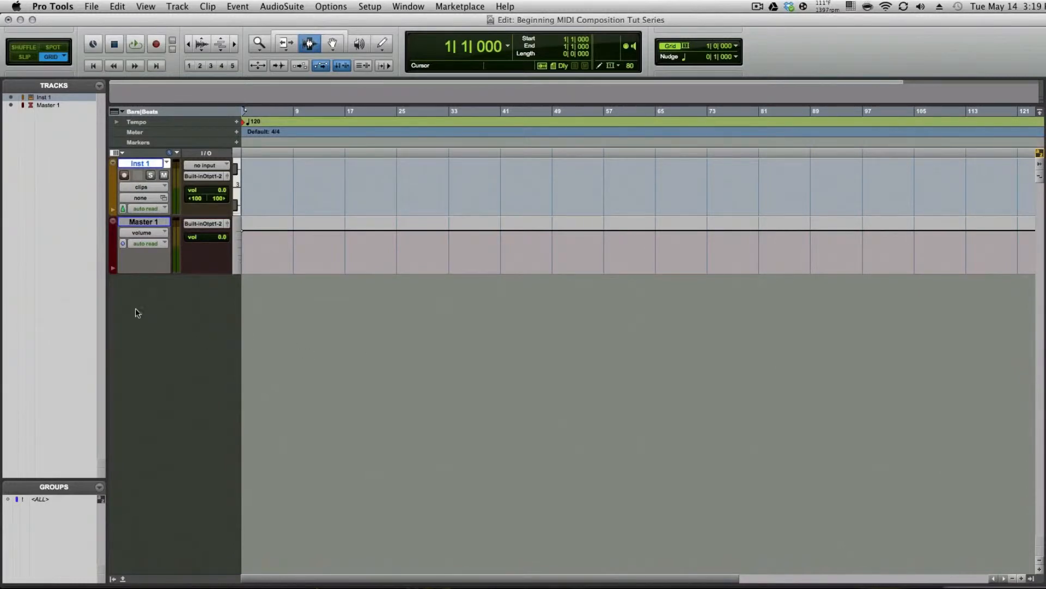
# Create a click track and confirm the Click/Countoff options with their defaults
pyautogui.click(177, 7)
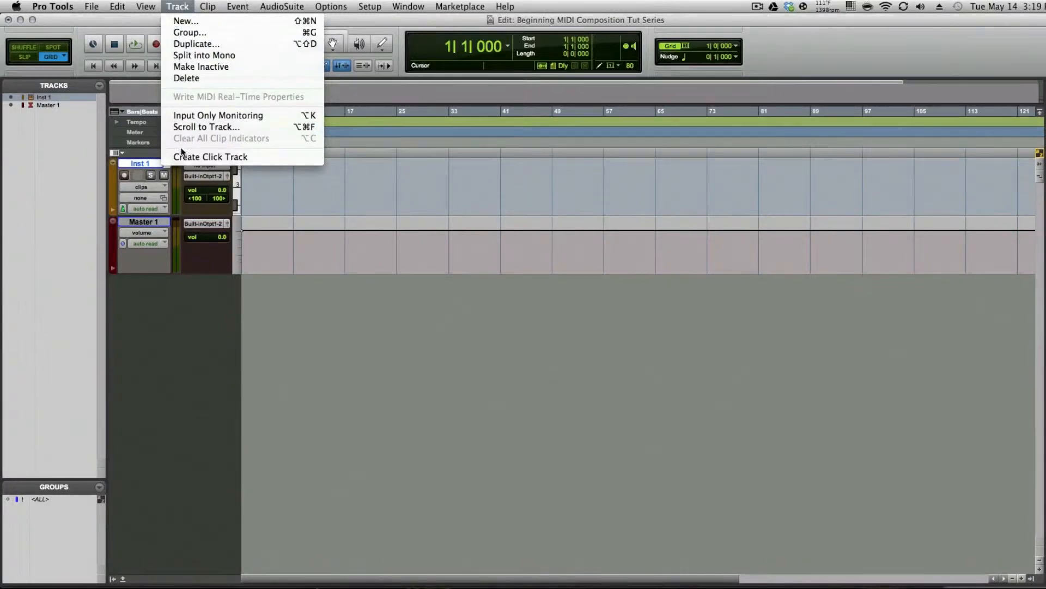
pyautogui.click(207, 156)
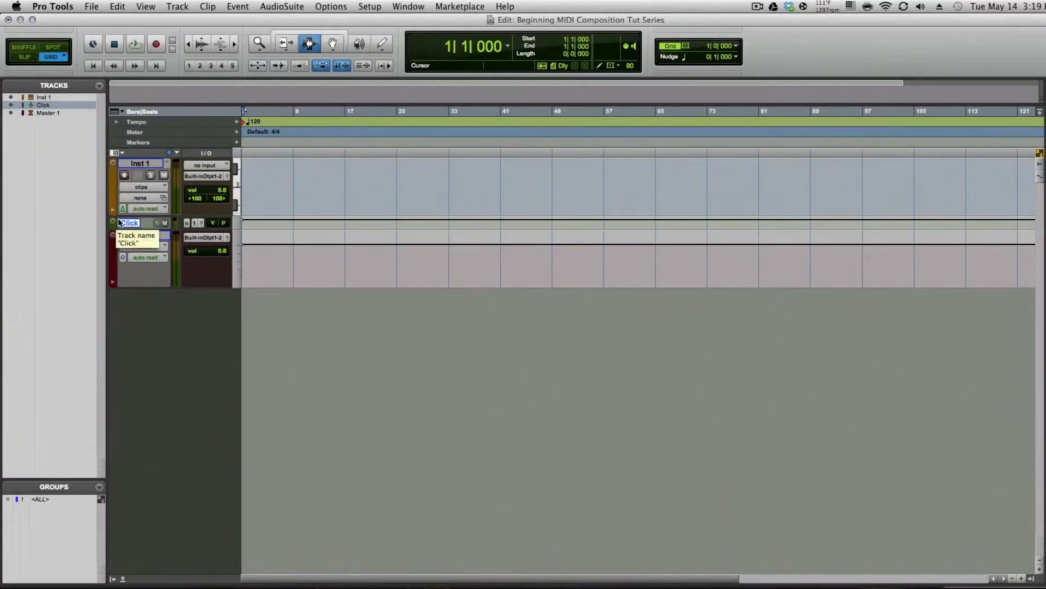
pyautogui.click(418, 5)
pyautogui.moveTo(362, 4)
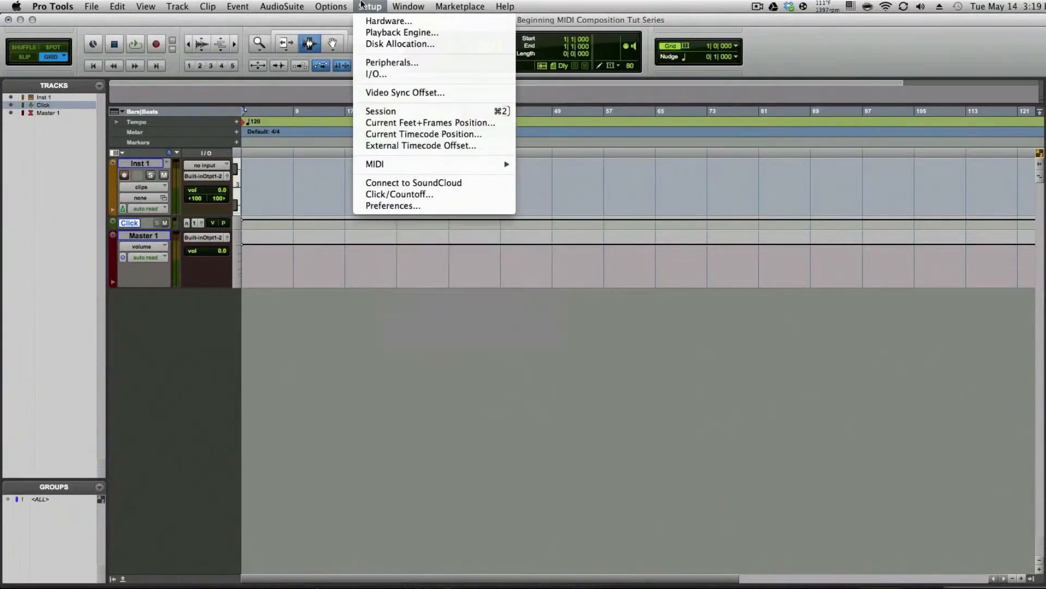
pyautogui.click(391, 195)
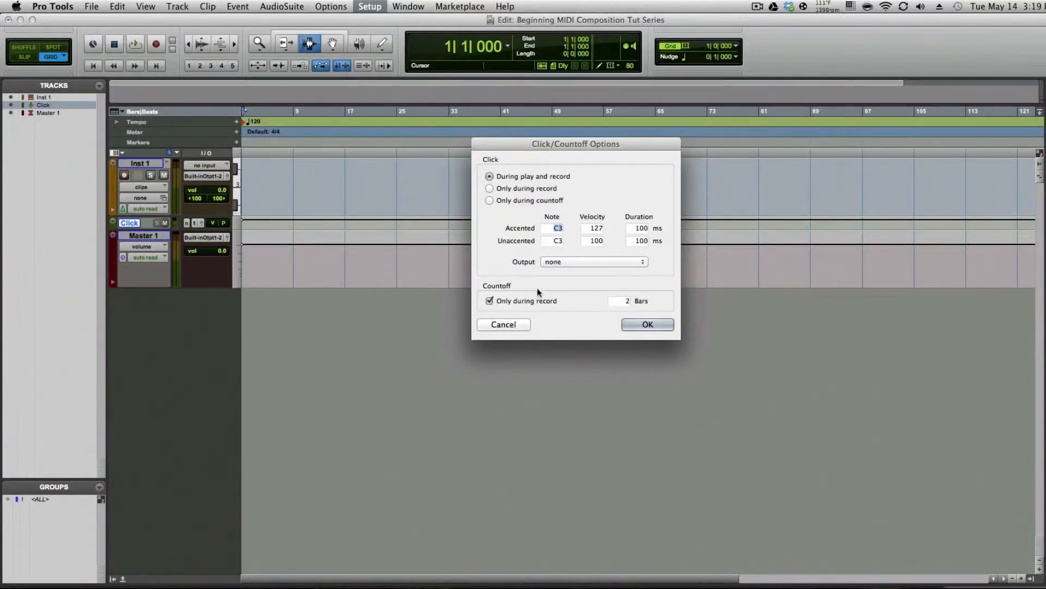
pyautogui.click(647, 324)
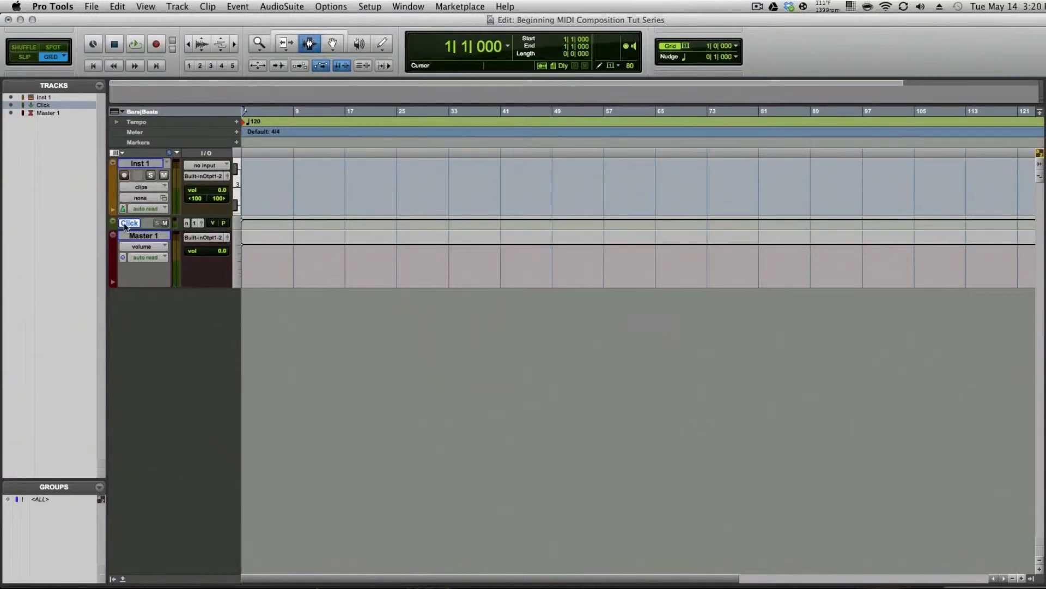
# Rename the instrument track to Piano
pyautogui.doubleClick(131, 163)
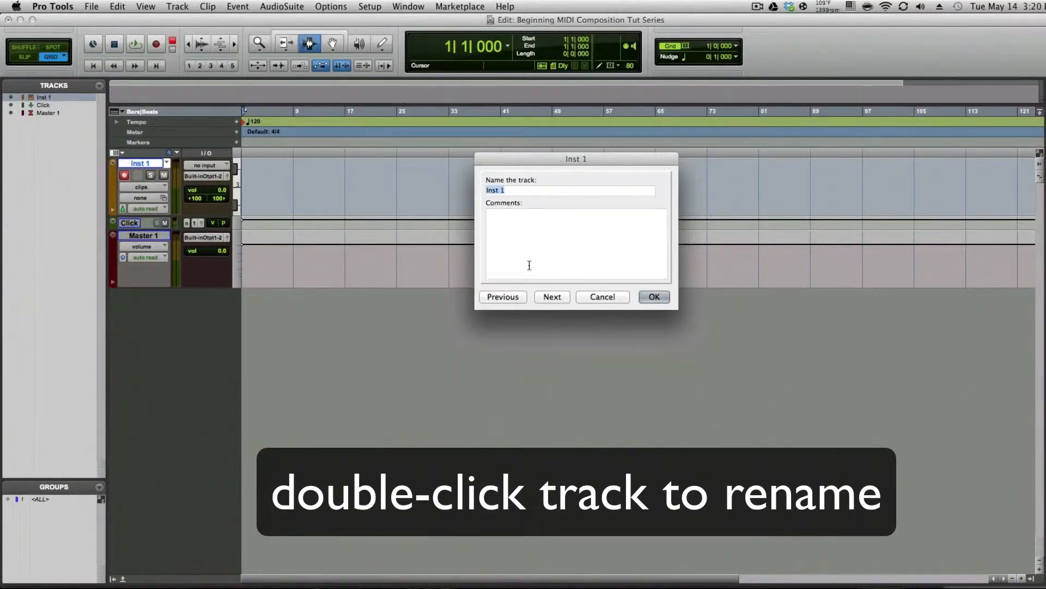
pyautogui.write('Piano')
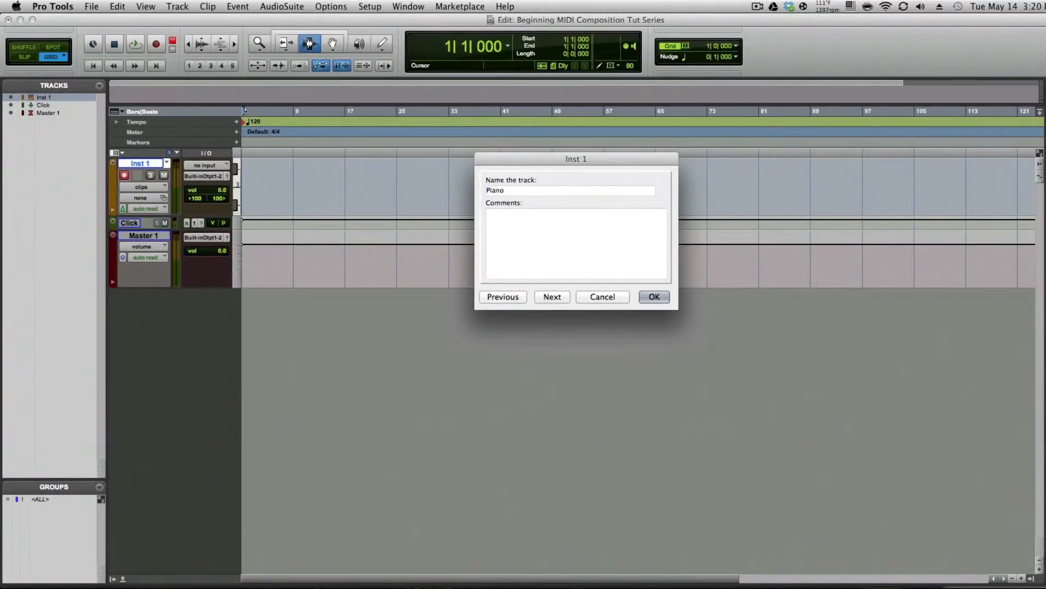
pyautogui.press('Return')
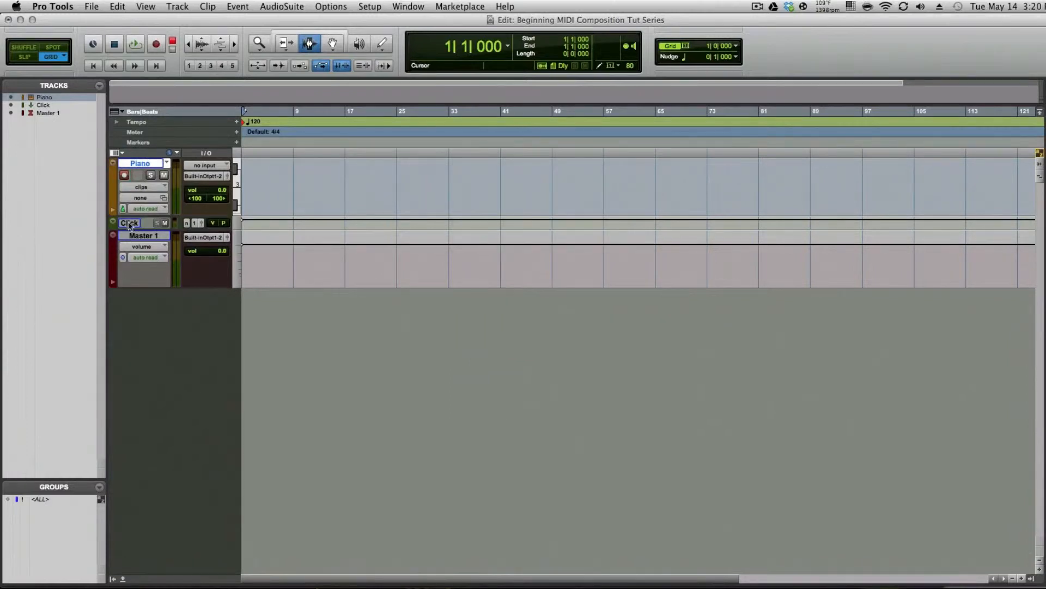
# Enlarge the Piano track's height and set its track color to blue
pyautogui.click(237, 178)
pyautogui.click(270, 211)
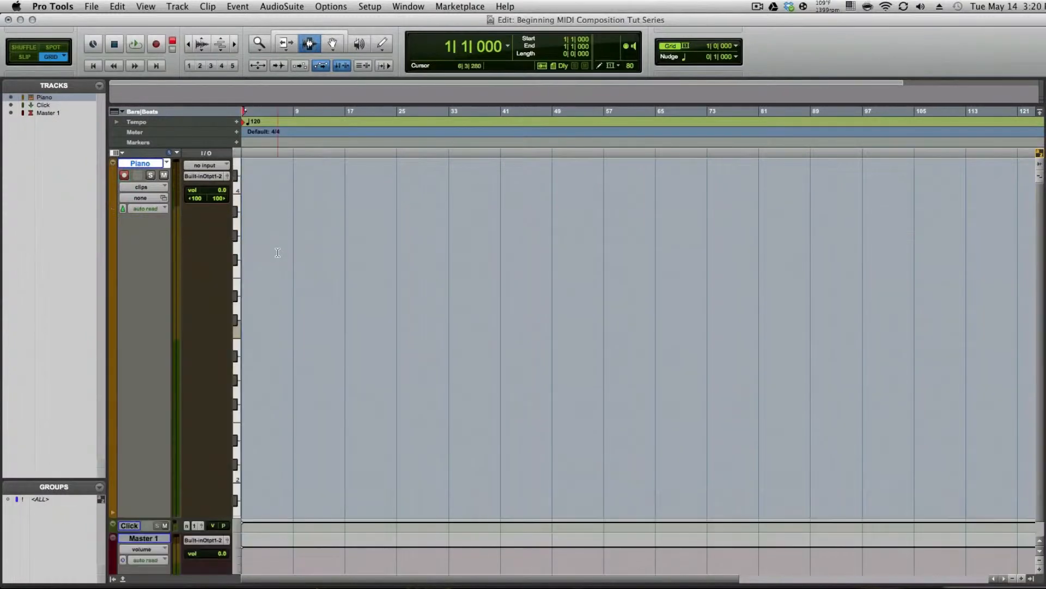
pyautogui.doubleClick(113, 279)
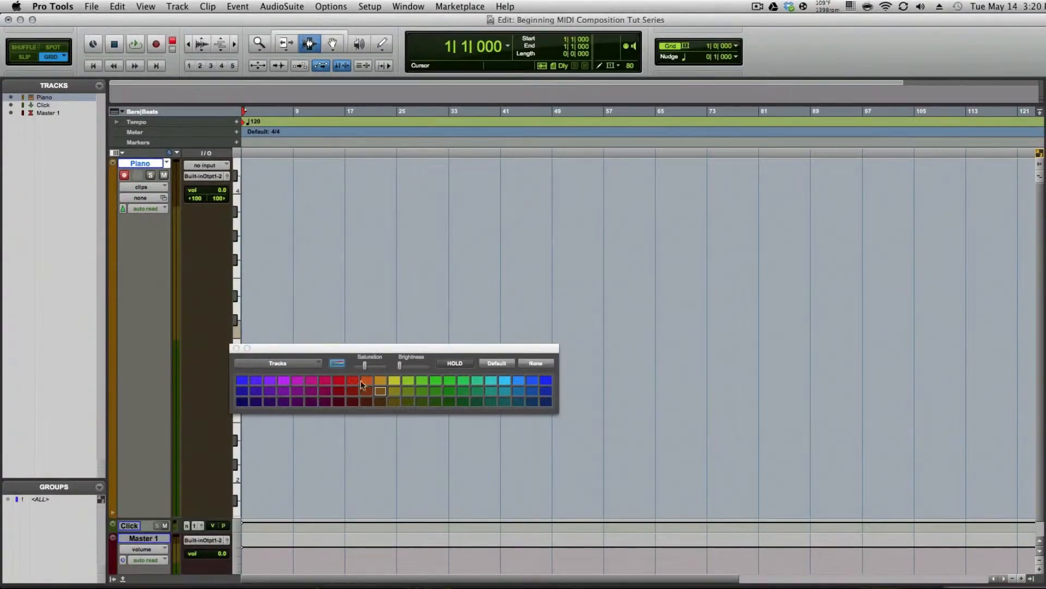
pyautogui.click(243, 390)
pyautogui.click(236, 347)
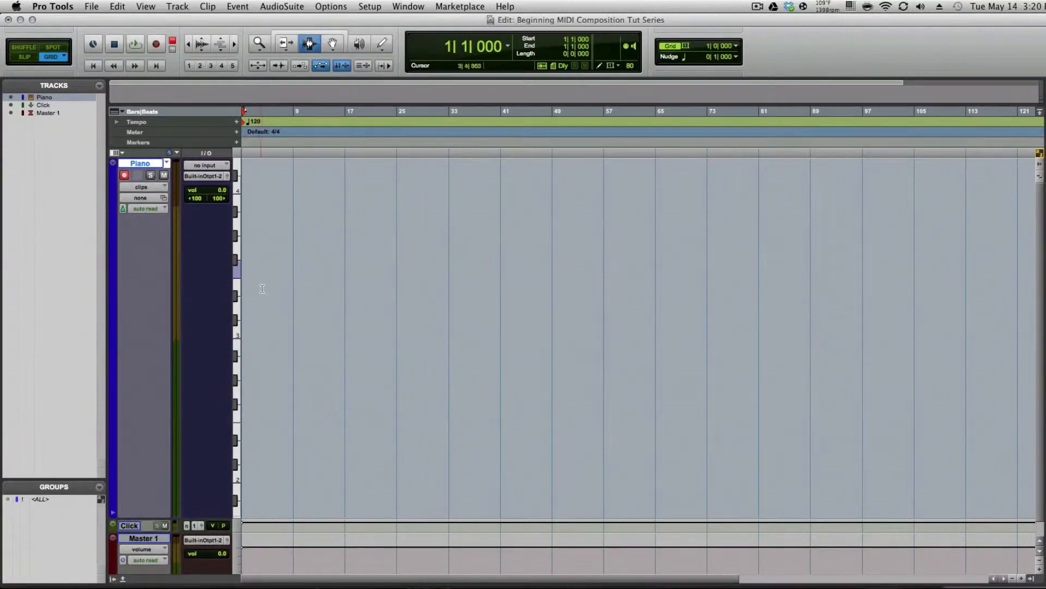
# In the Mix window, insert the Mini Grand (stereo) instrument plug-in on the Piano track
pyautogui.press('super+grave')
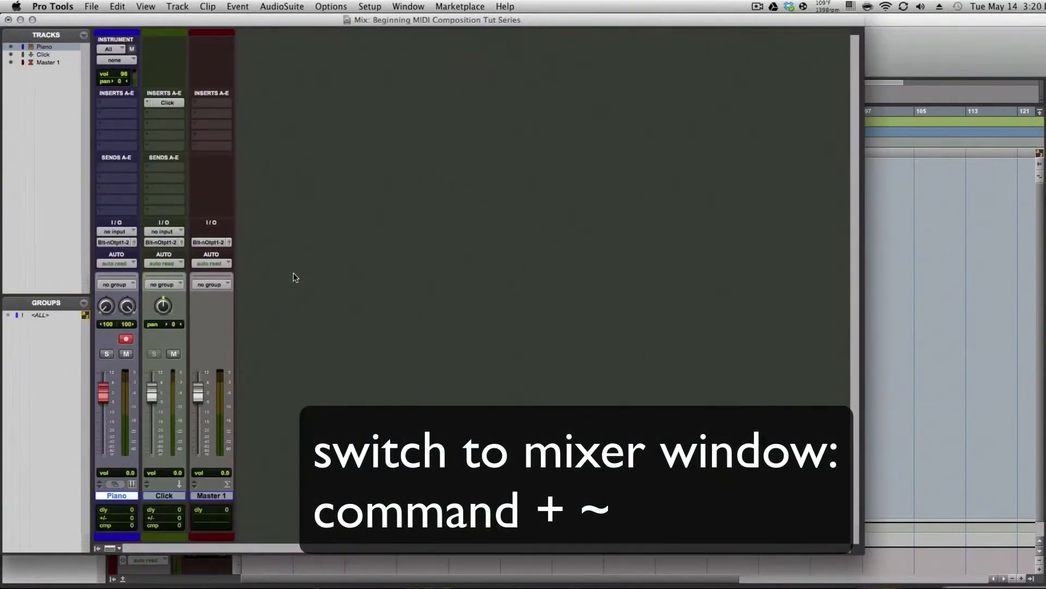
pyautogui.click(115, 104)
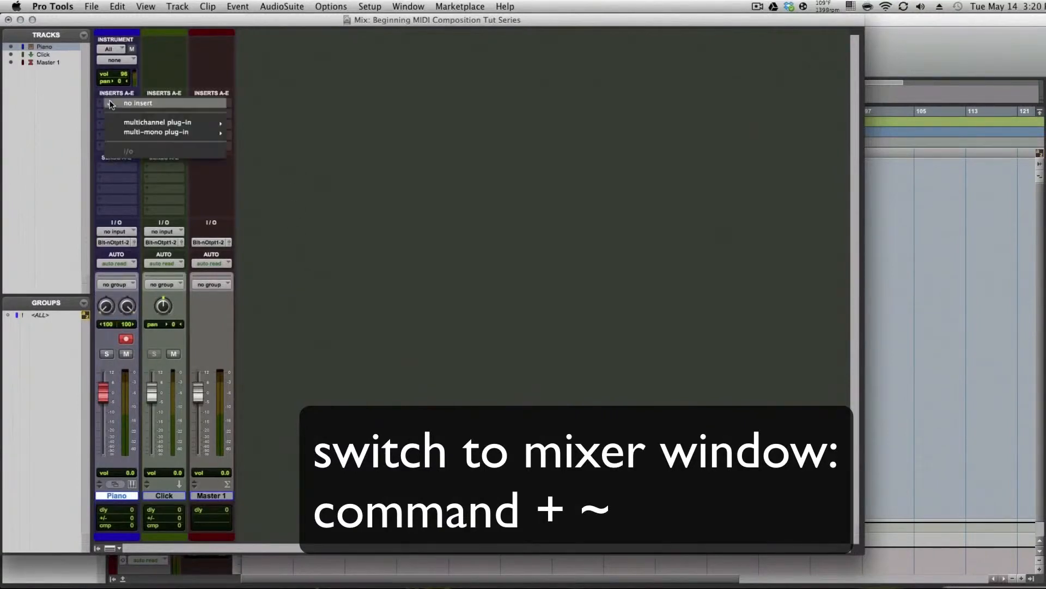
pyautogui.moveTo(164, 121)
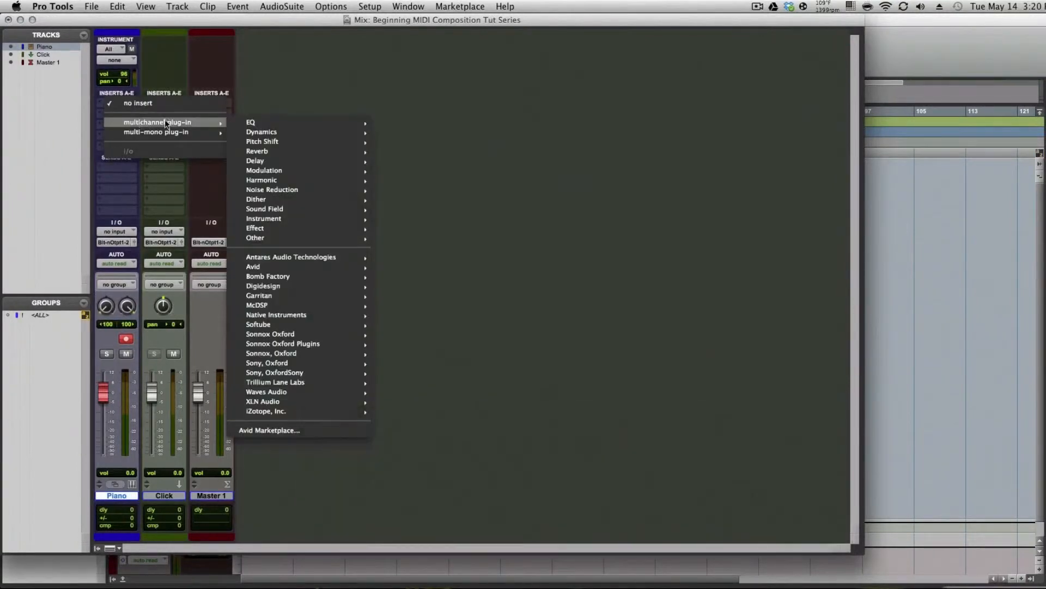
pyautogui.moveTo(310, 221)
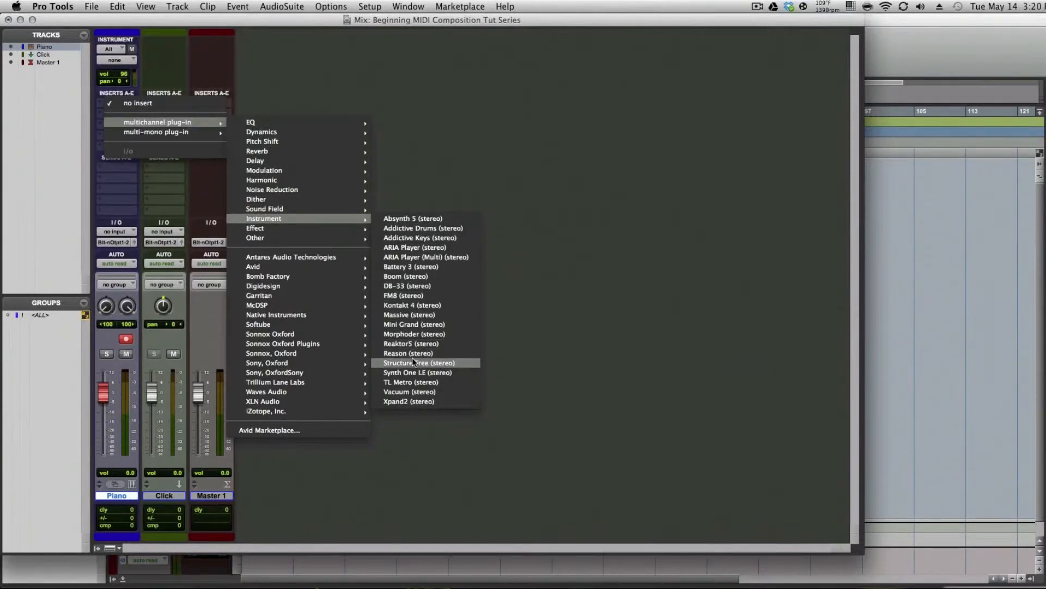
pyautogui.click(413, 323)
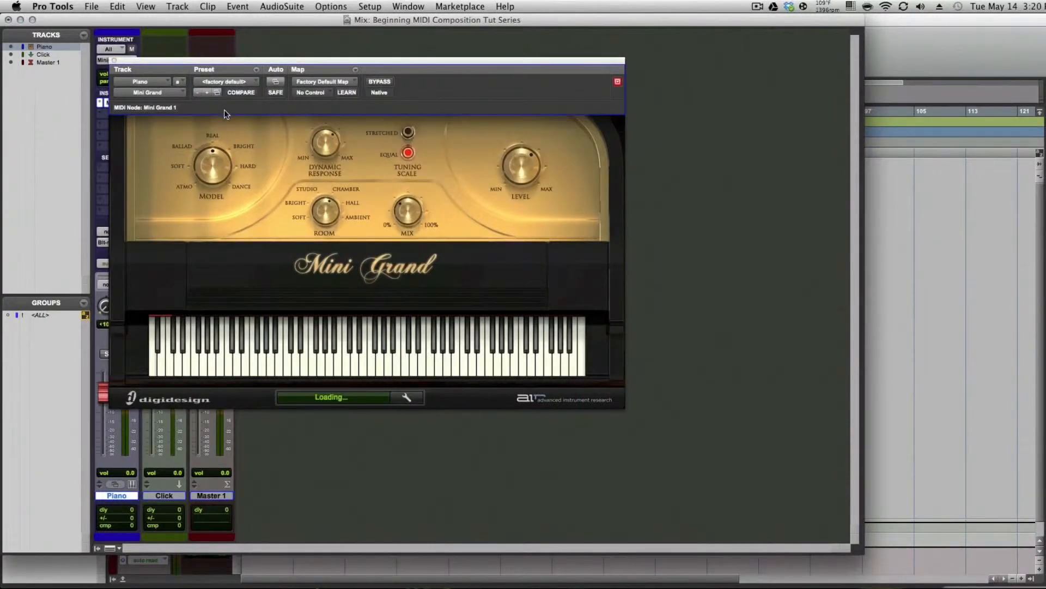
# Load the 25 Love Scene preset in Mini Grand
pyautogui.click(228, 80)
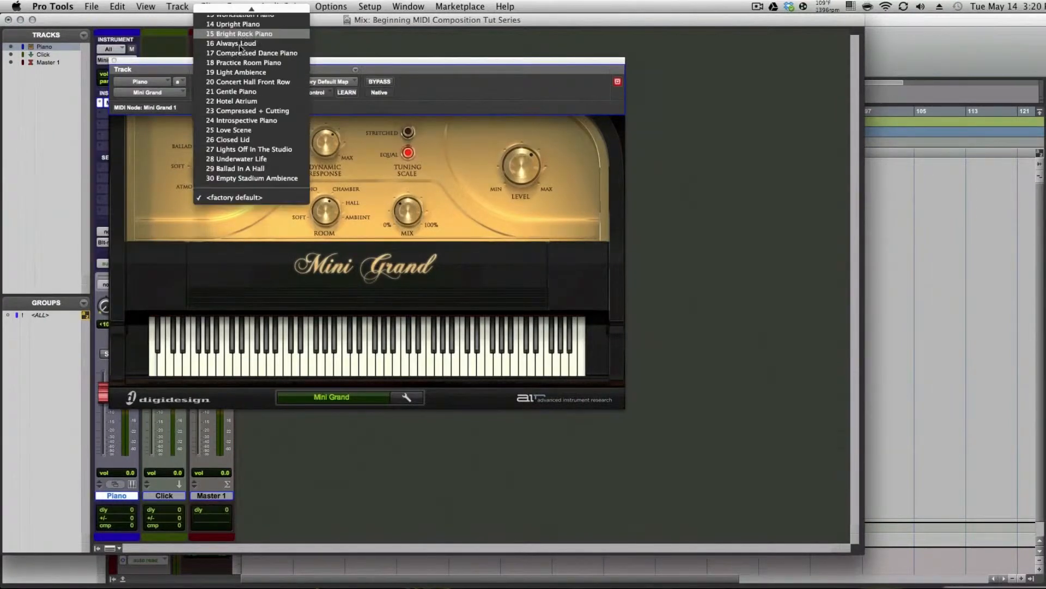
pyautogui.scroll(5, 239, 48)
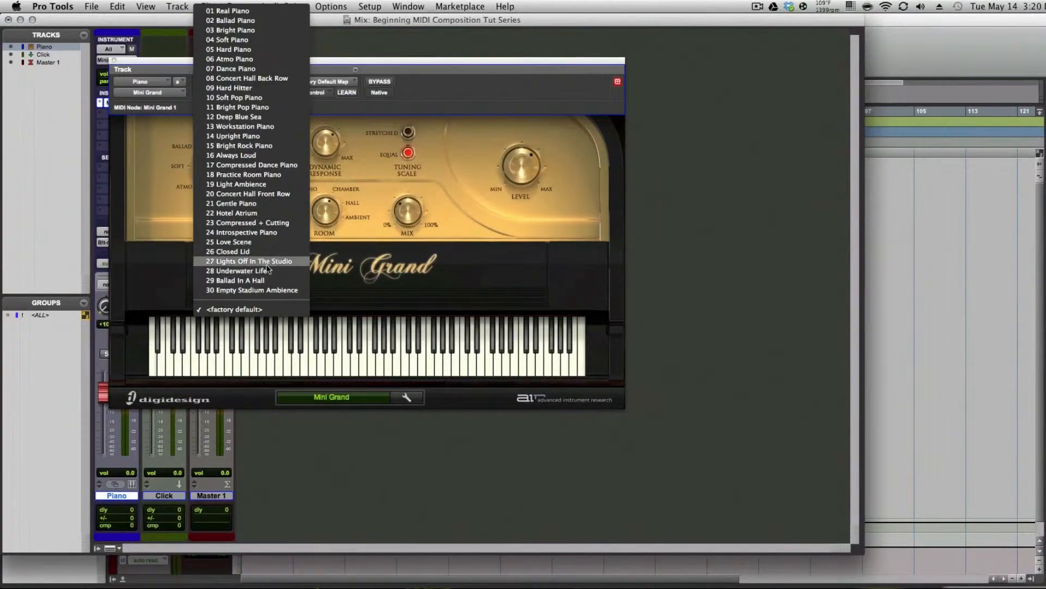
pyautogui.click(256, 242)
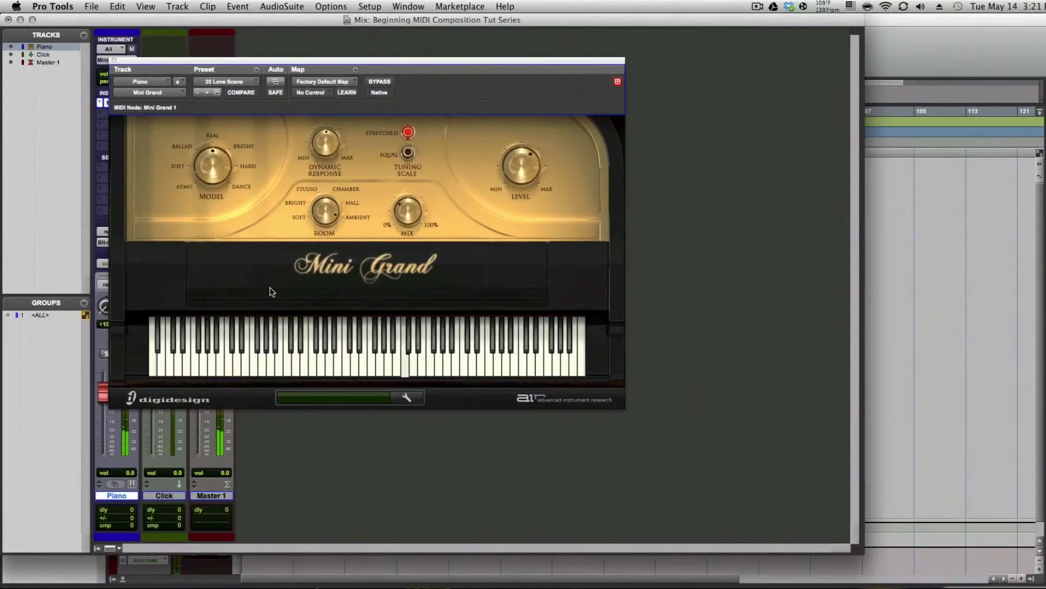
# Load the 23 Compressed + Cutting preset in Mini Grand and close the plug-in window
pyautogui.click(217, 82)
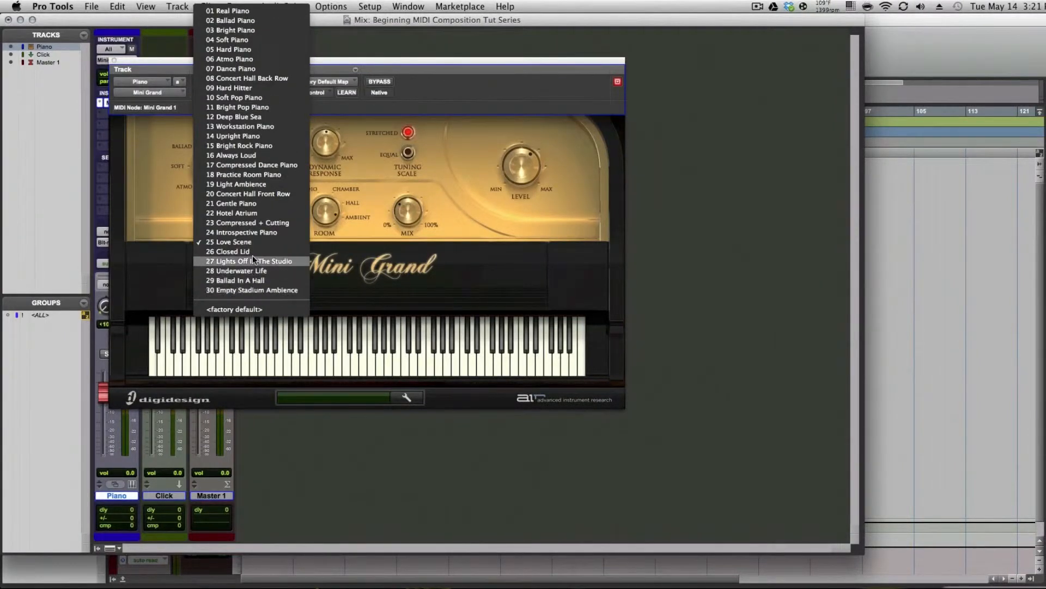
pyautogui.click(251, 223)
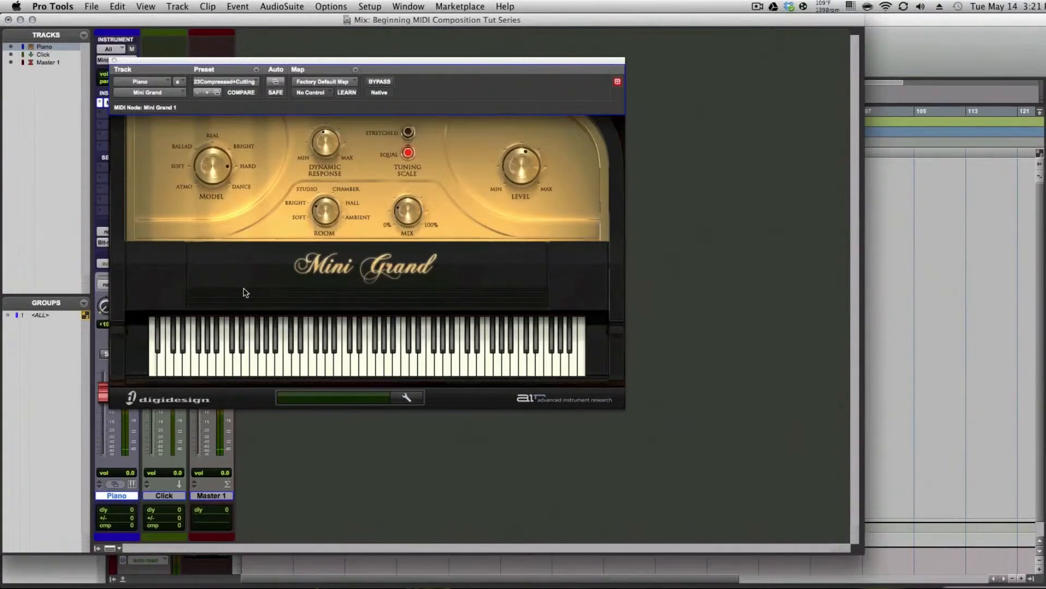
pyautogui.press('super+w')
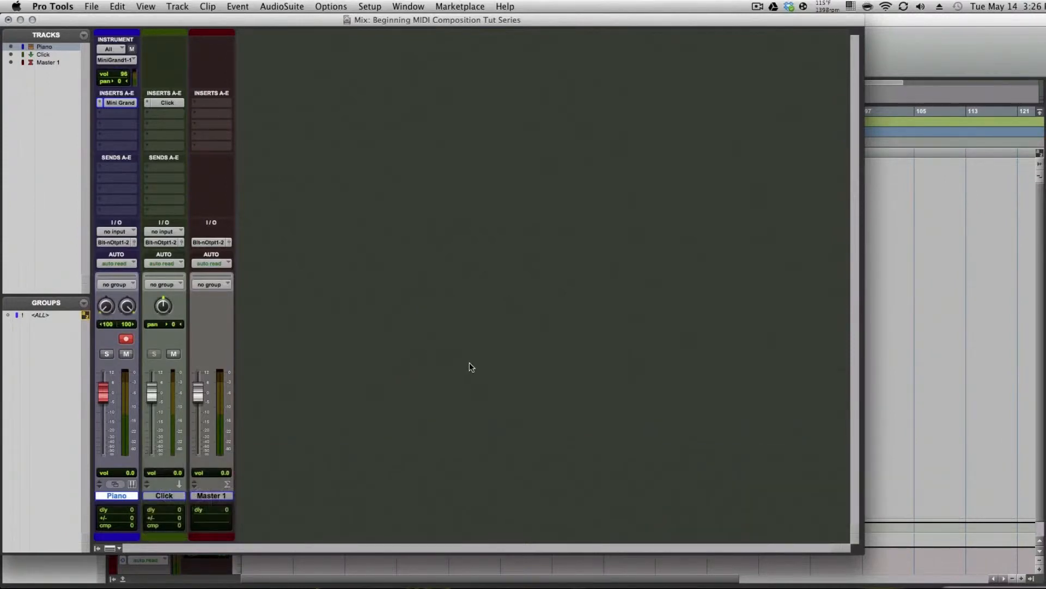
pyautogui.press('super+Tab')
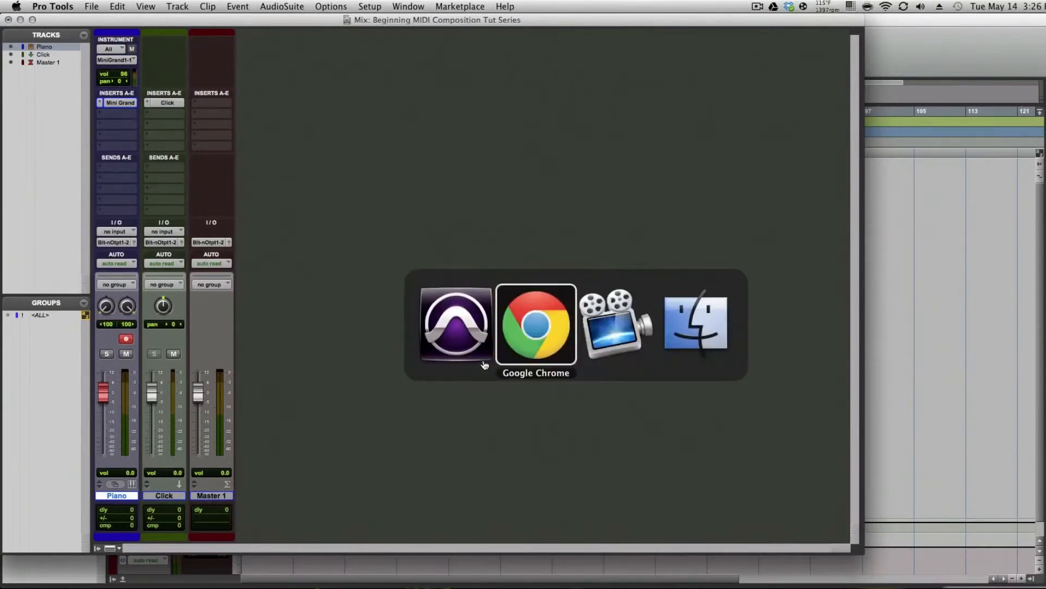
pyautogui.press('super+Tab')
pyautogui.press('super+shift+Tab')
pyautogui.press('super+Tab')
pyautogui.press('super+Tab')
pyautogui.press('super+Tab')
# Switch to the Edit window and place the cursor at bar 6 in the Piano track
pyautogui.press('super+equal')
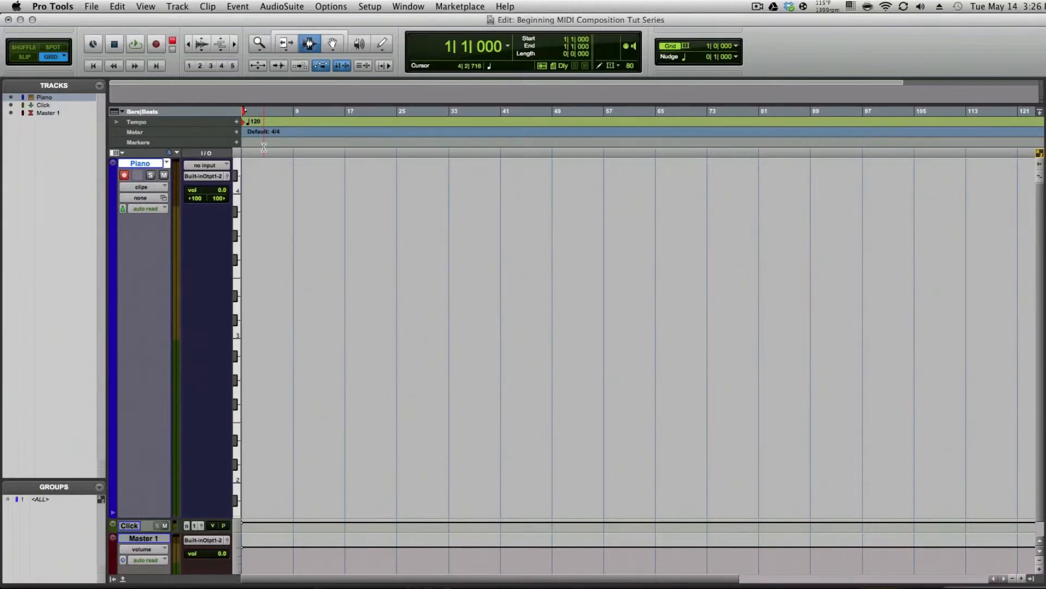
pyautogui.click(272, 228)
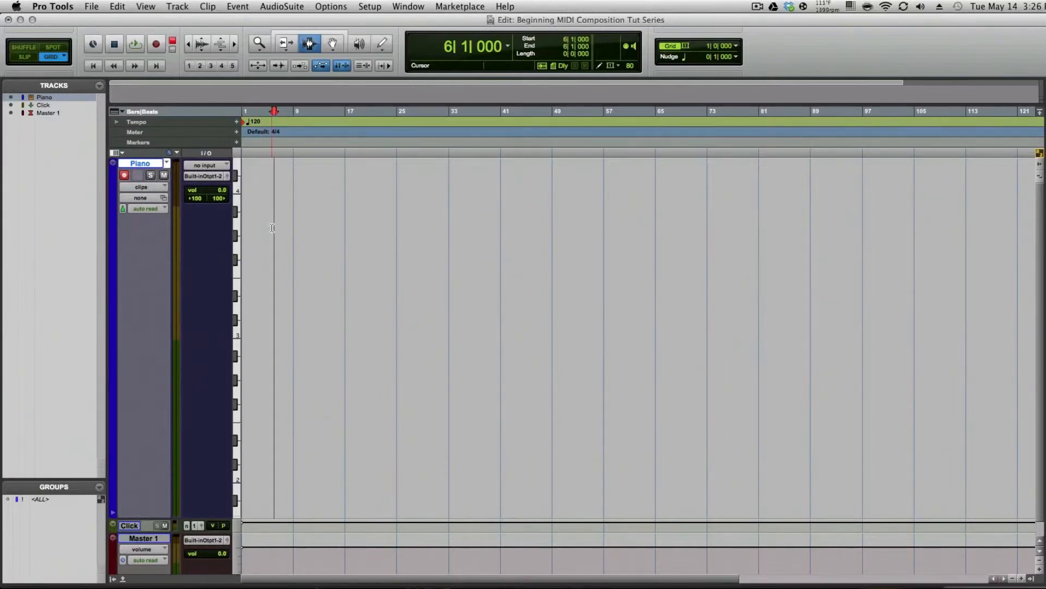
# Play the session back from the start to audition the click
pyautogui.press('Return')
pyautogui.press('space')
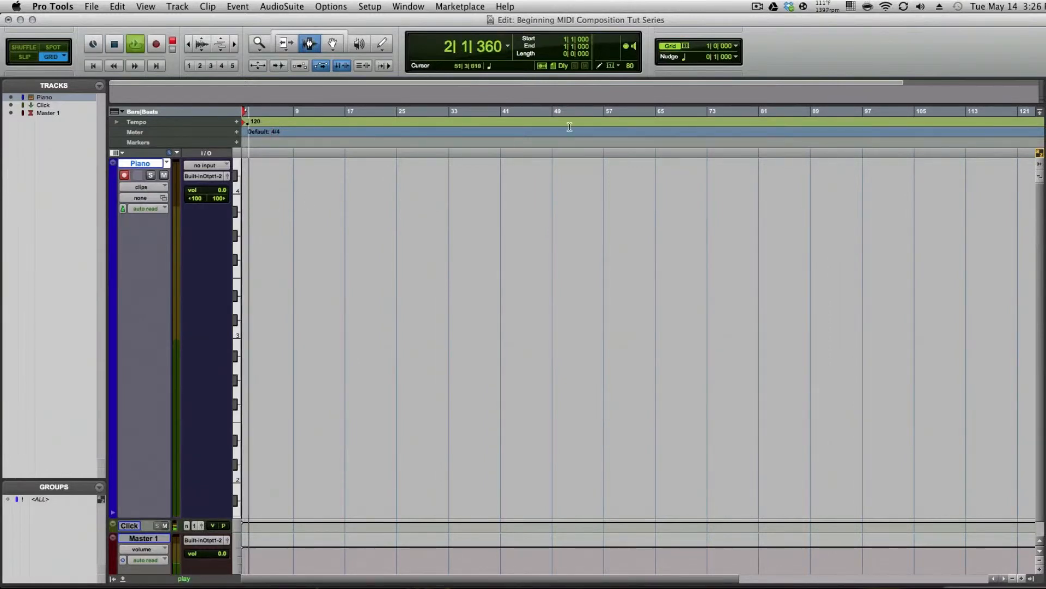
pyautogui.press('space')
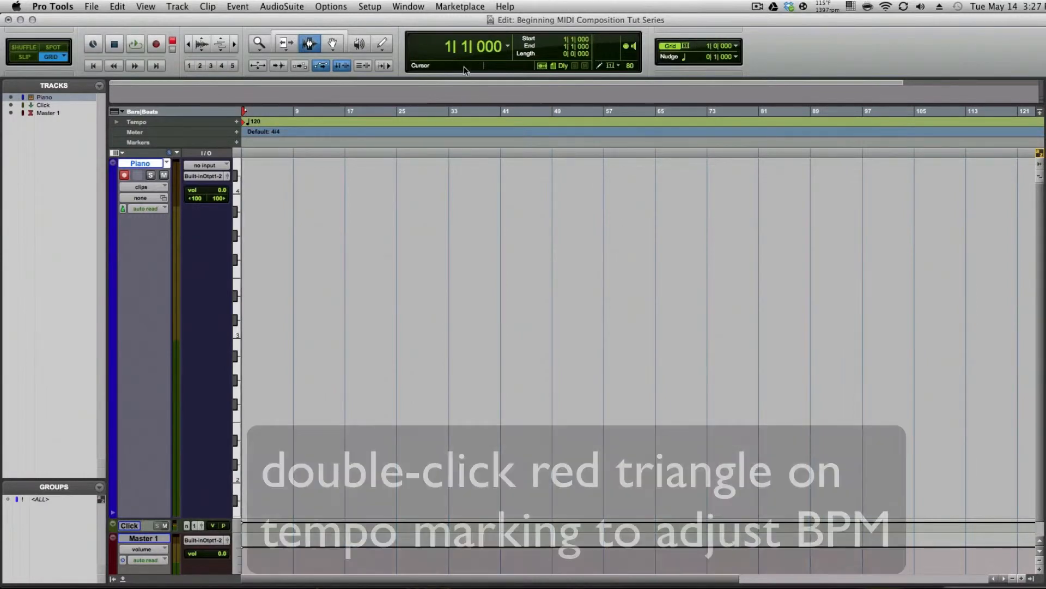
# Set the session tempo to 144 BPM and play it back
pyautogui.doubleClick(244, 121)
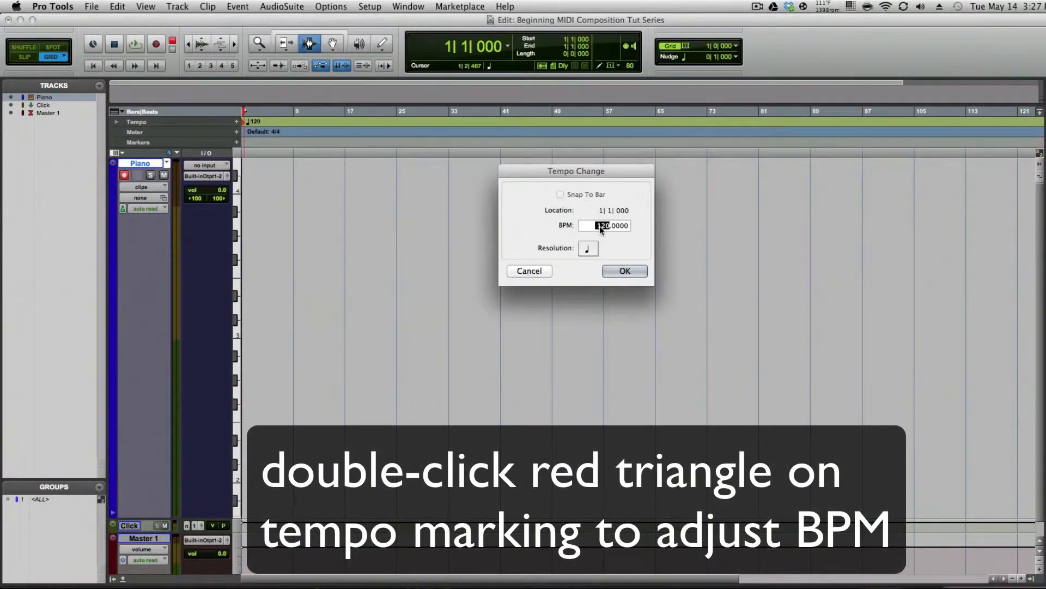
pyautogui.moveTo(599, 226); pyautogui.dragTo(597, 206)
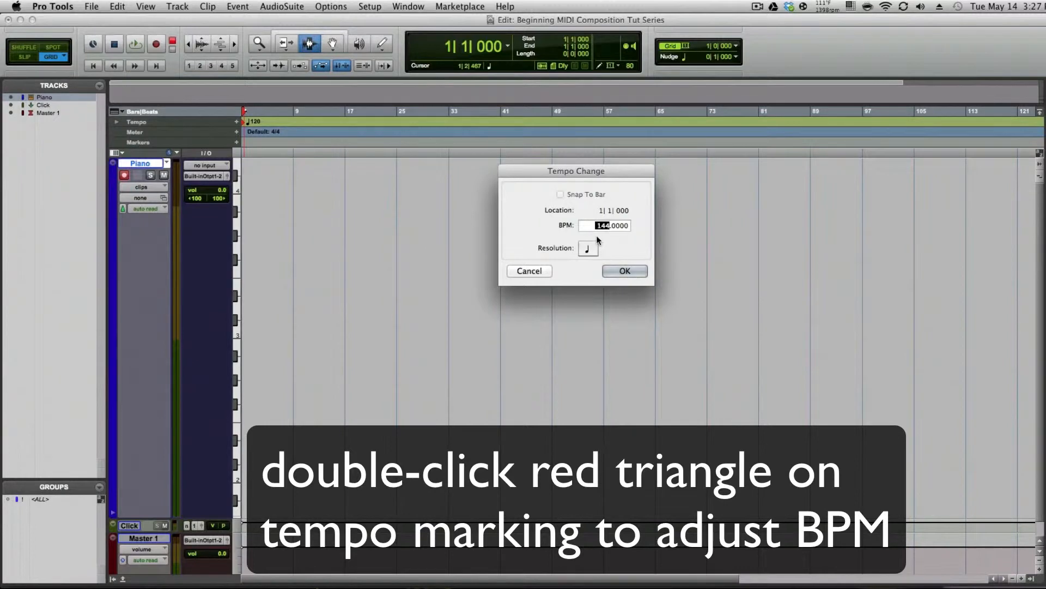
pyautogui.click(616, 268)
pyautogui.press('space')
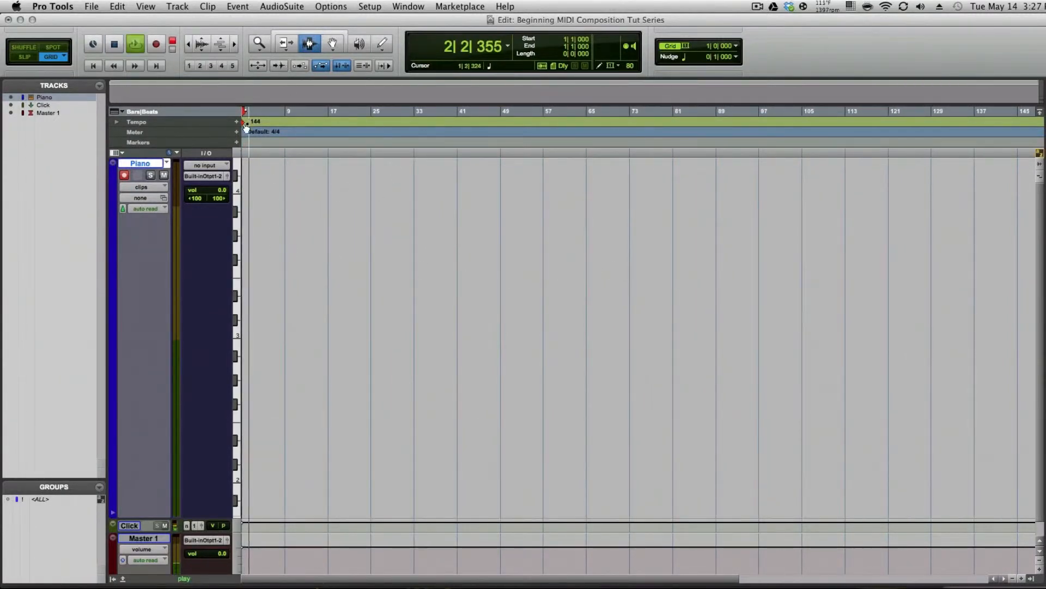
# Change the session tempo to 136 BPM and audition it, returning to the session start
pyautogui.doubleClick(252, 122)
pyautogui.moveTo(606, 226); pyautogui.dragTo(606, 234)
pyautogui.click(623, 270)
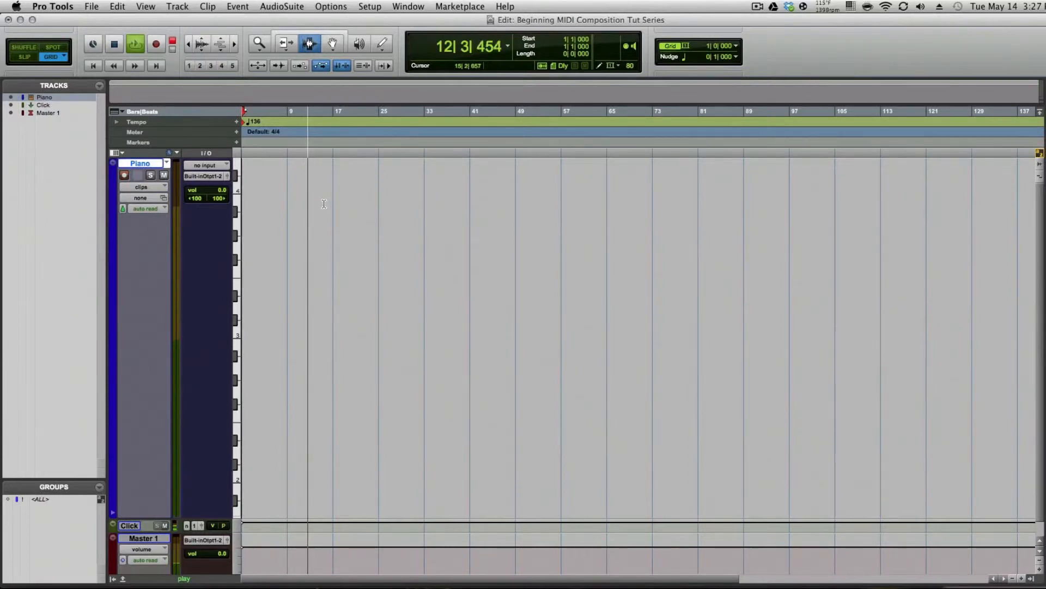
pyautogui.click(315, 272)
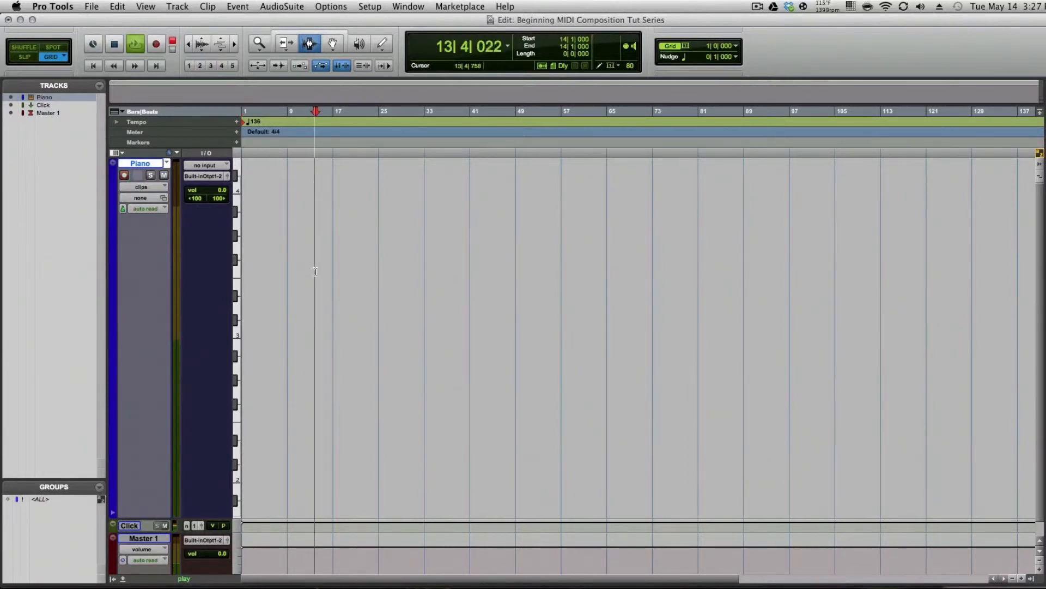
pyautogui.press('space')
pyautogui.press('Return')
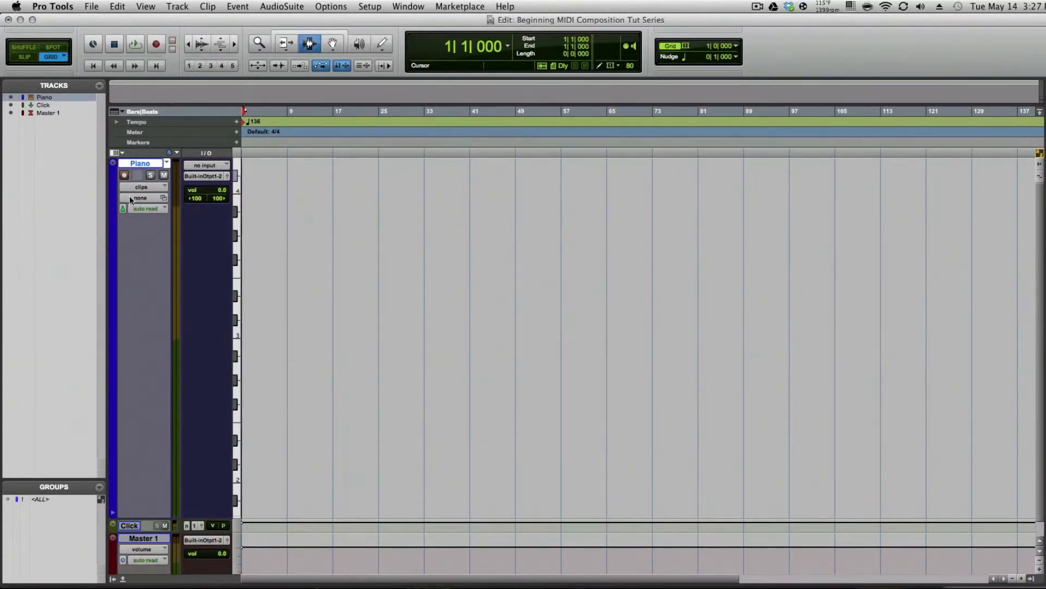
# Record a piano part on the Piano track from bar 1 to about bar 17
pyautogui.click(135, 45)
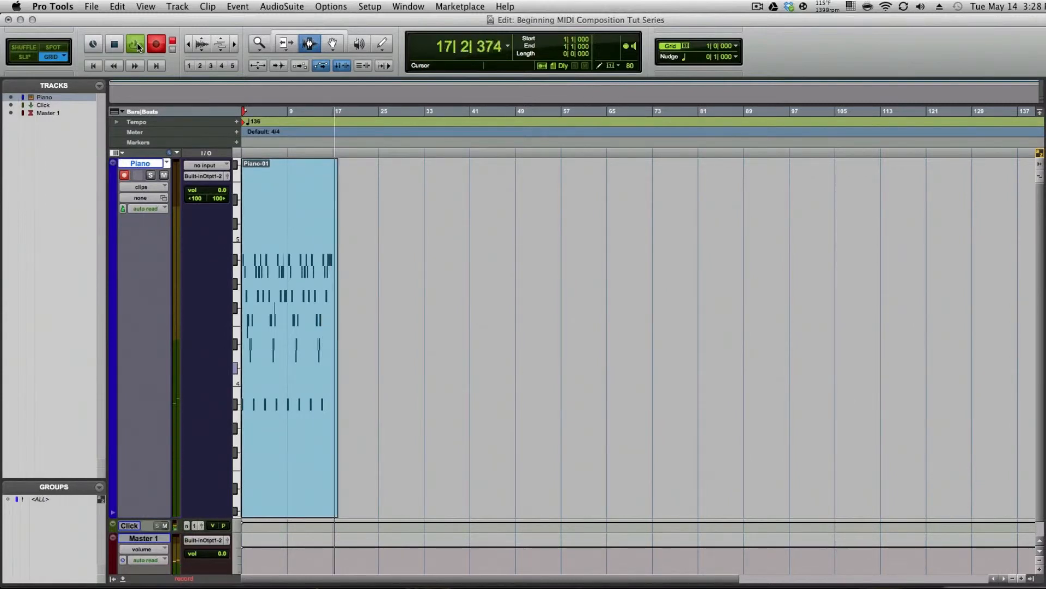
pyautogui.press('space')
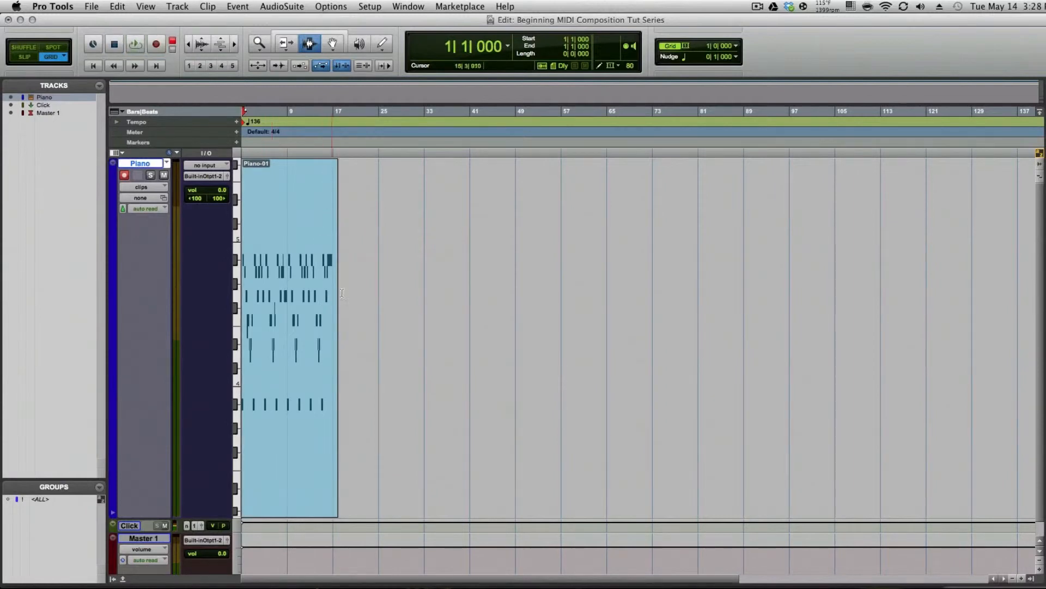
# Open the recorded Piano clip in the MIDI Editor, select all its notes and play them back
pyautogui.doubleClick(304, 303)
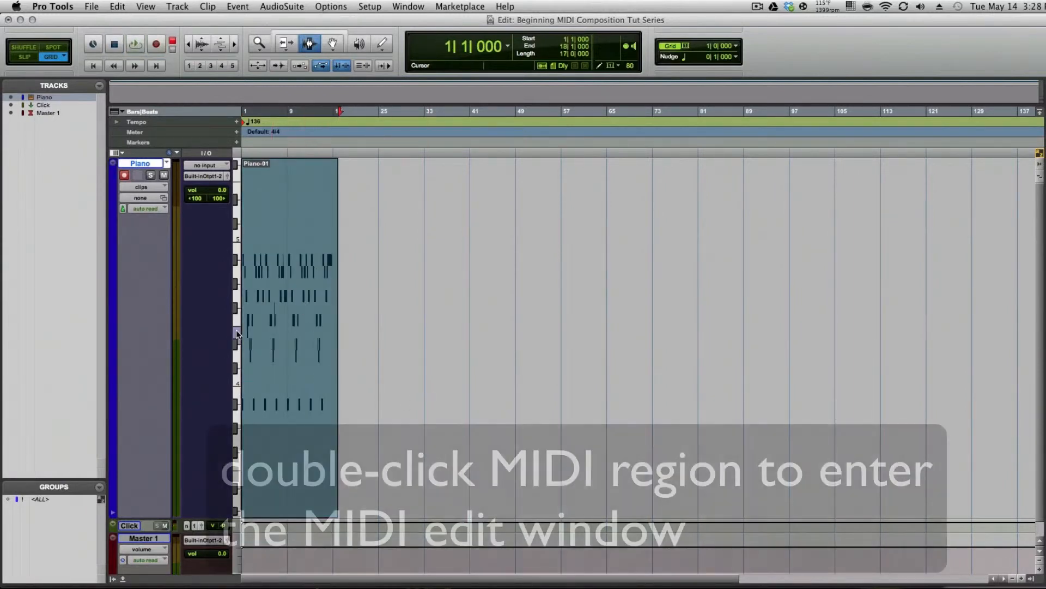
pyautogui.doubleClick(289, 284)
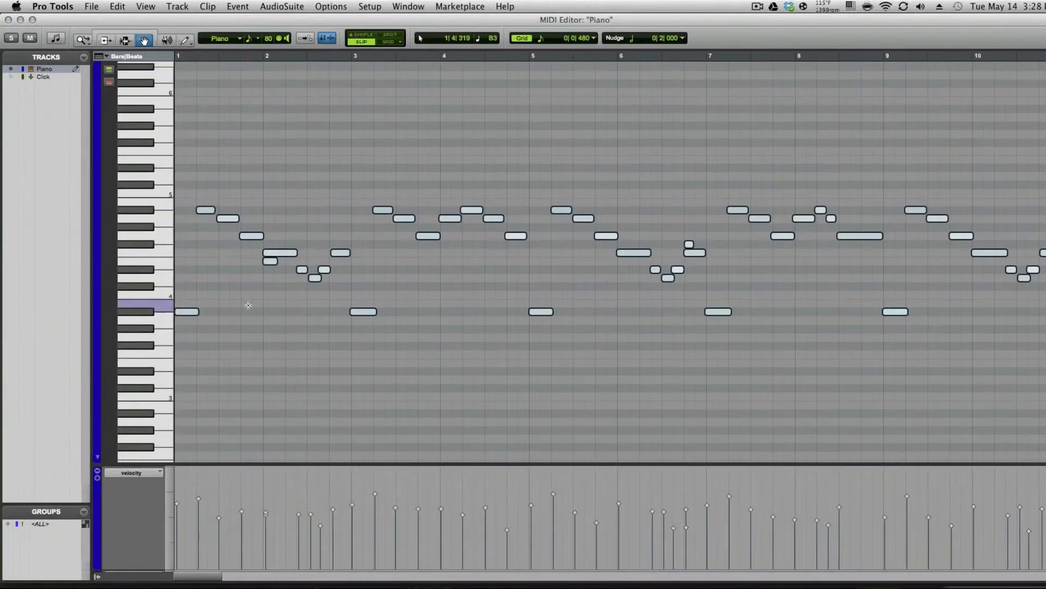
pyautogui.press('super+a')
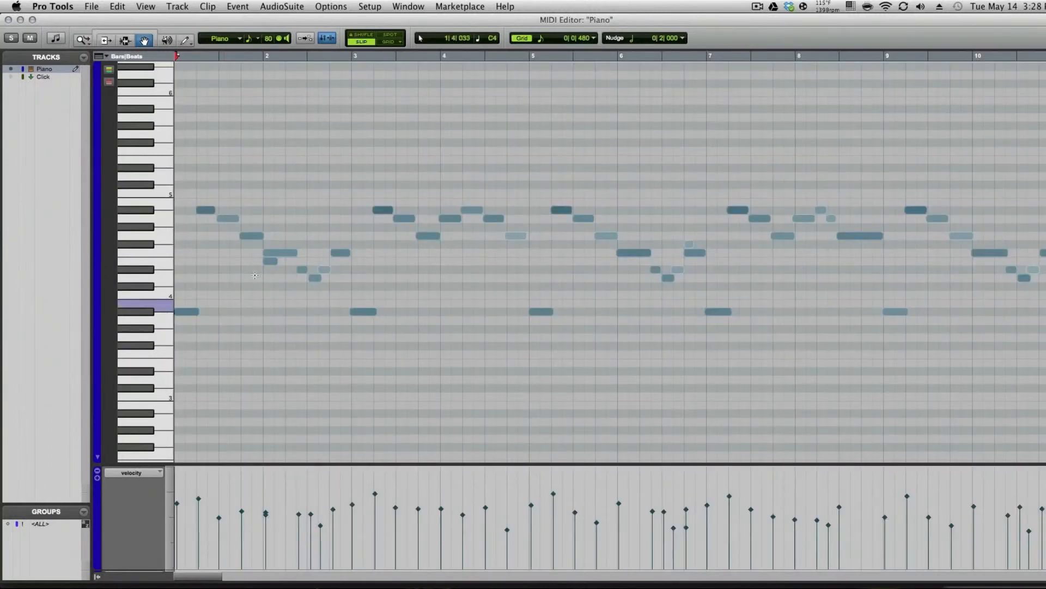
pyautogui.press('space')
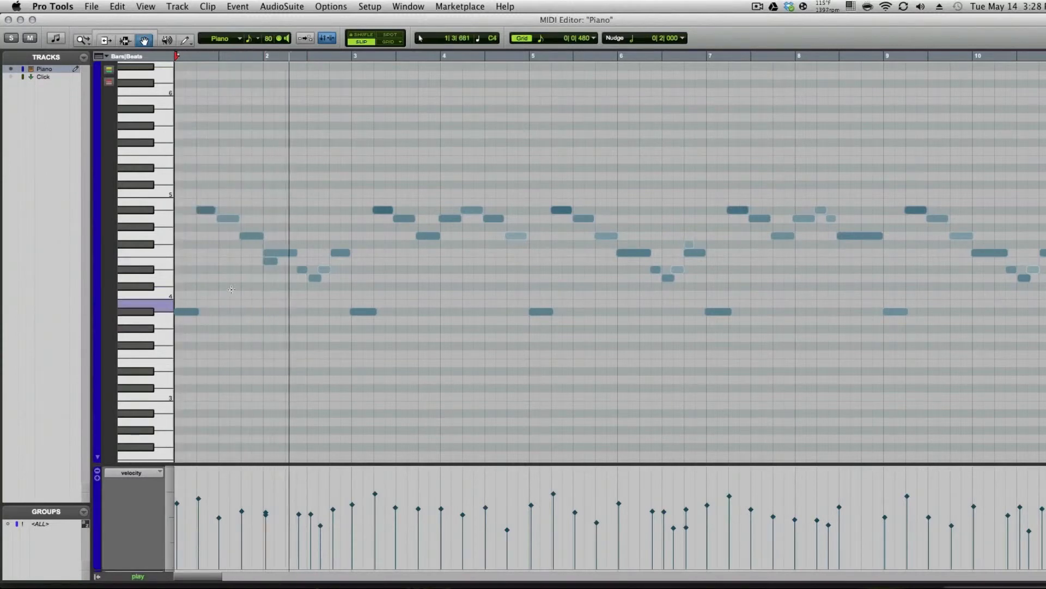
pyautogui.press('space')
# Delete the stray low note near the start of bar 2 and replay the part from the start
pyautogui.click(272, 262)
pyautogui.press('Delete')
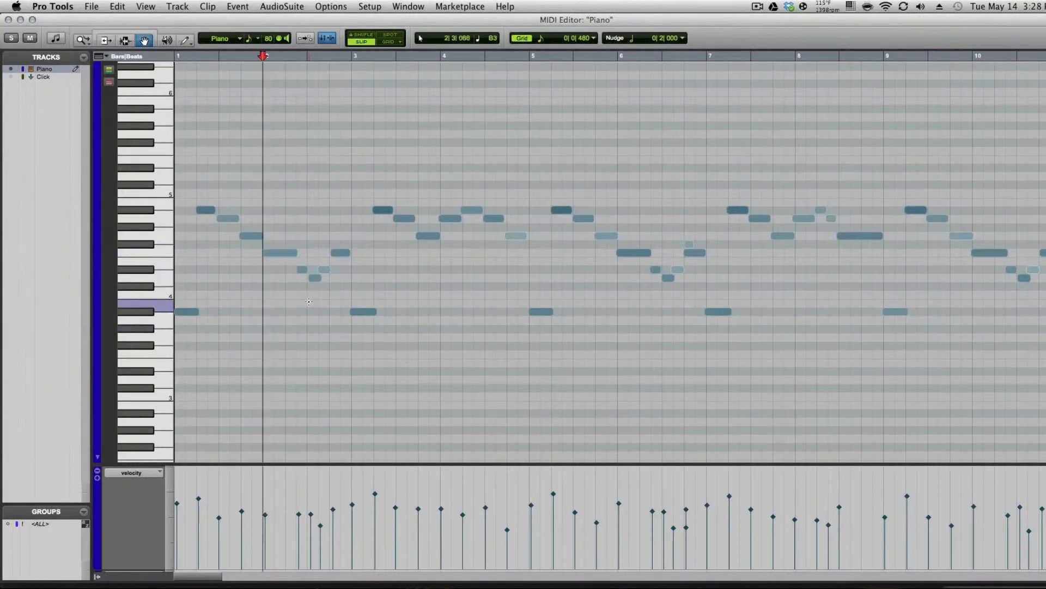
pyautogui.press('Return')
pyautogui.press('space')
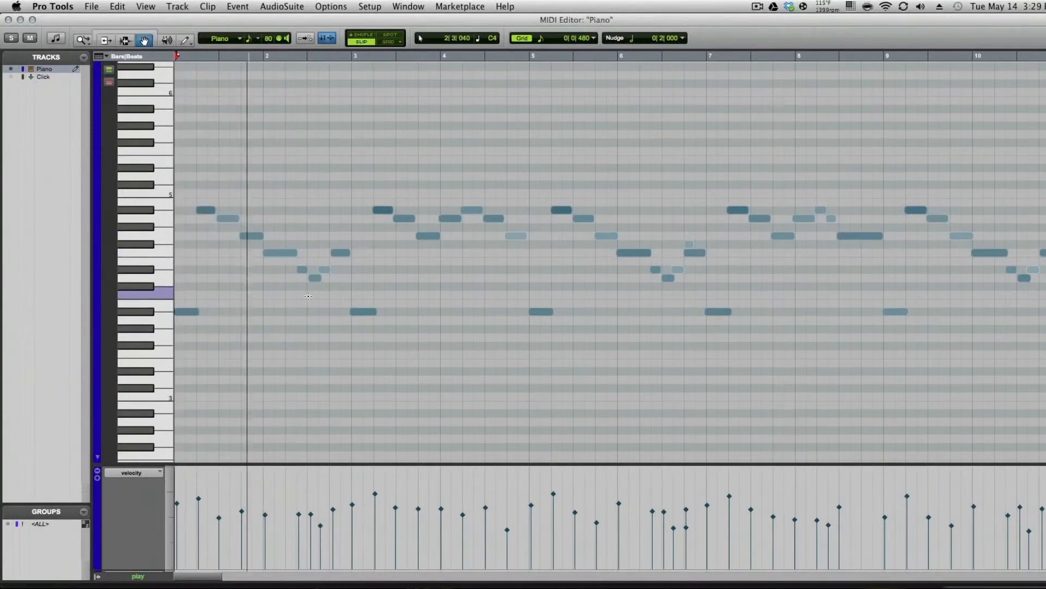
# Follow the playback through the later bars of the piano part
pyautogui.click(692, 251)
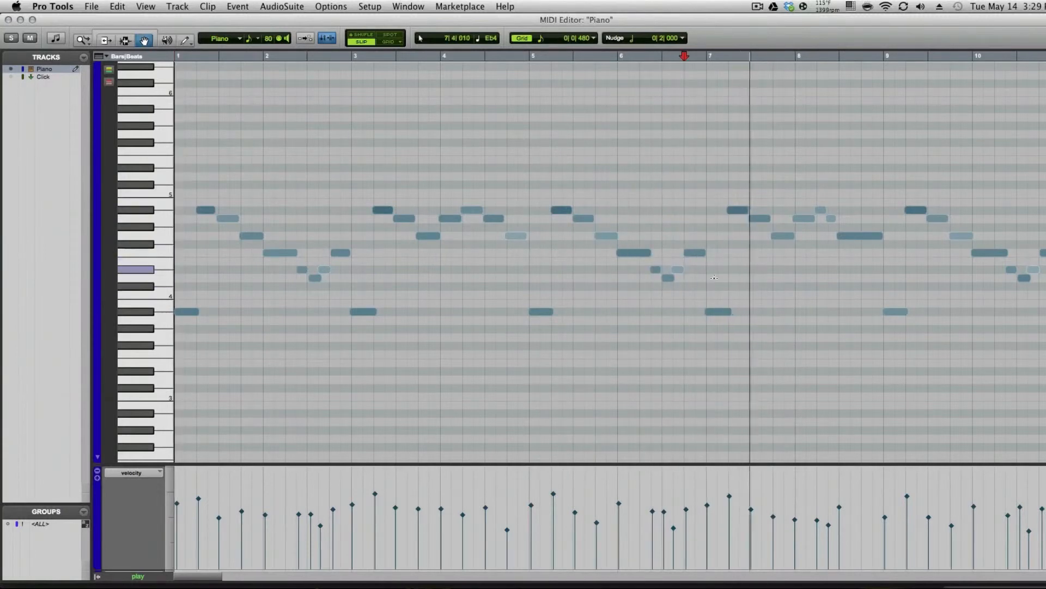
pyautogui.hscroll(10, 714, 278)
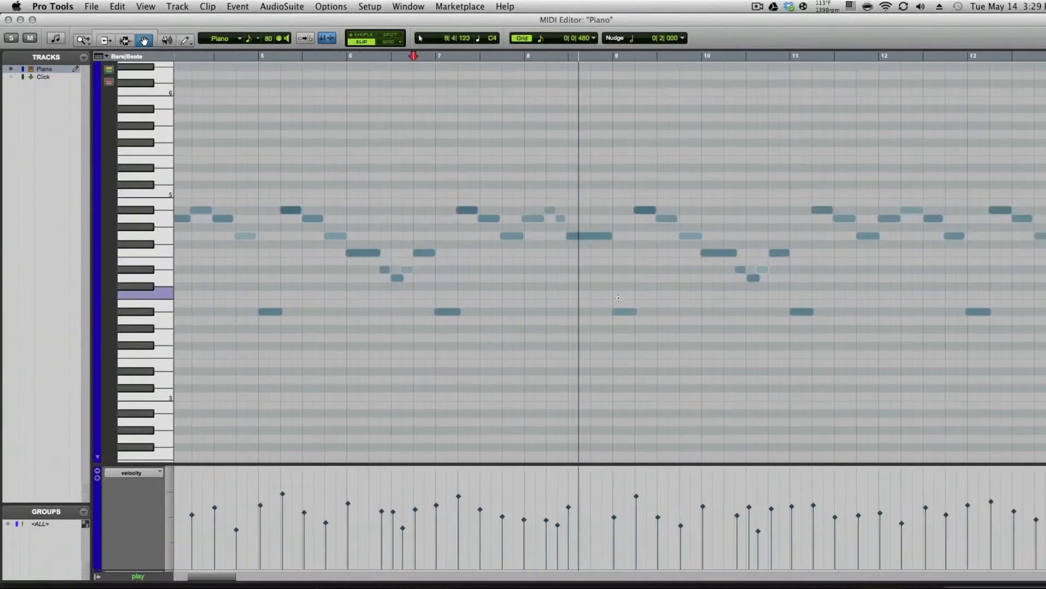
pyautogui.hscroll(6, 618, 297)
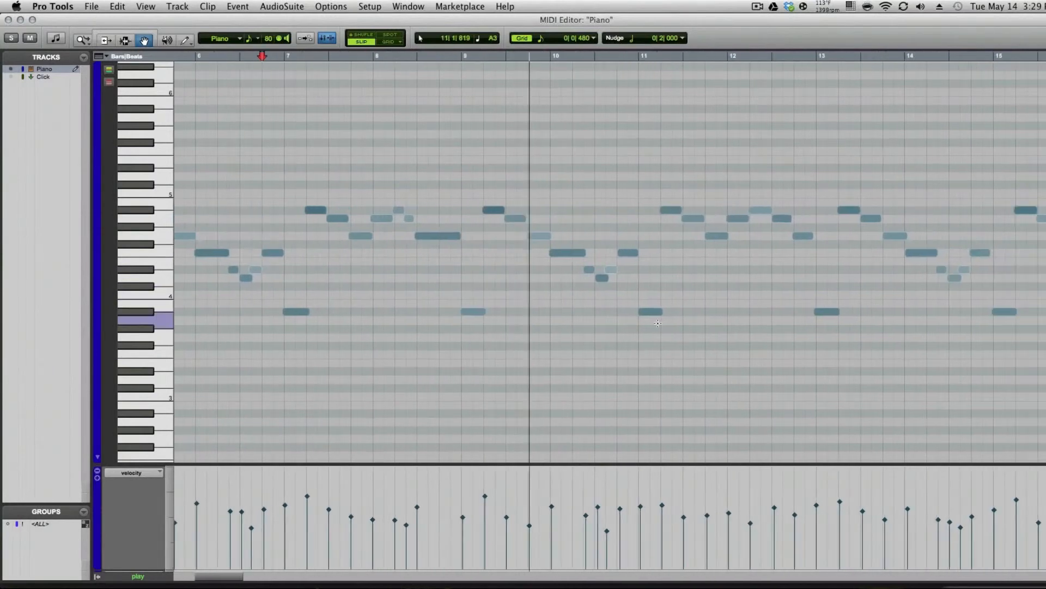
pyautogui.hscroll(8, 659, 333)
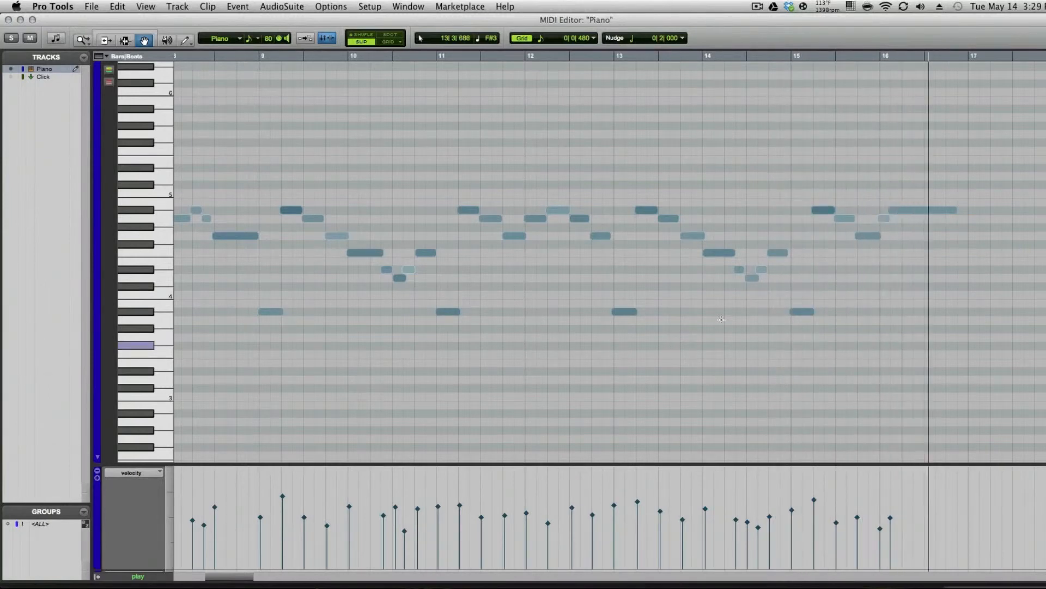
pyautogui.press('space')
# Delete all notes from bar 13 onward, including the lone low note near bar 15
pyautogui.click(632, 160)
pyautogui.press('space')
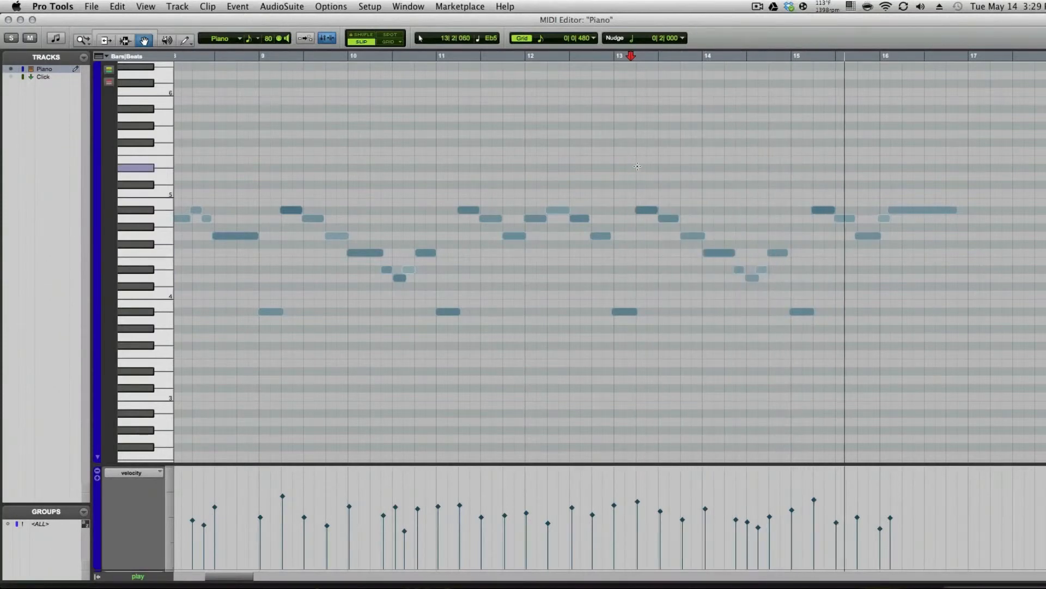
pyautogui.moveTo(636, 143)
pyautogui.mouseDown()
pyautogui.moveTo(787, 280)
pyautogui.moveTo(899, 311)
pyautogui.moveTo(899, 294)
pyautogui.moveTo(921, 296)
pyautogui.mouseUp()
pyautogui.press('Delete')
pyautogui.click(801, 311)
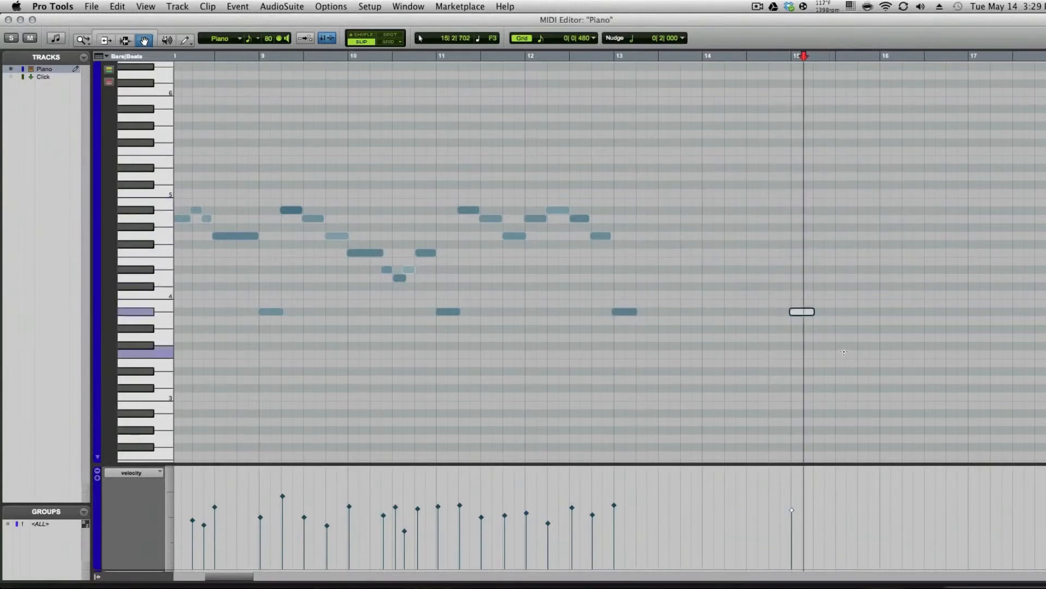
pyautogui.press('Delete')
# Play back the end of the trimmed part from around bar 12
pyautogui.click(522, 123)
pyautogui.press('space')
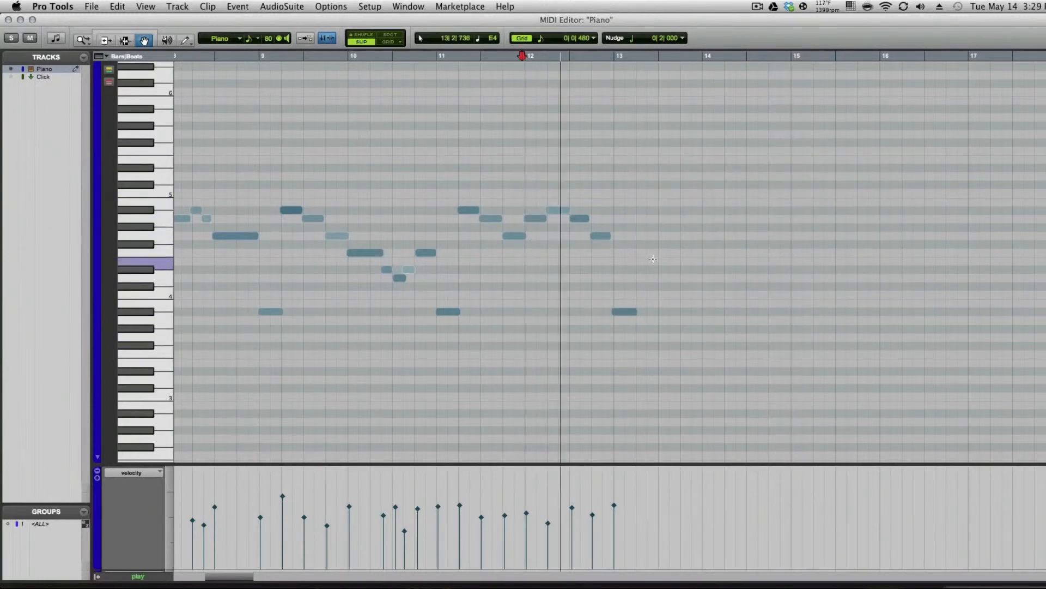
pyautogui.press('space')
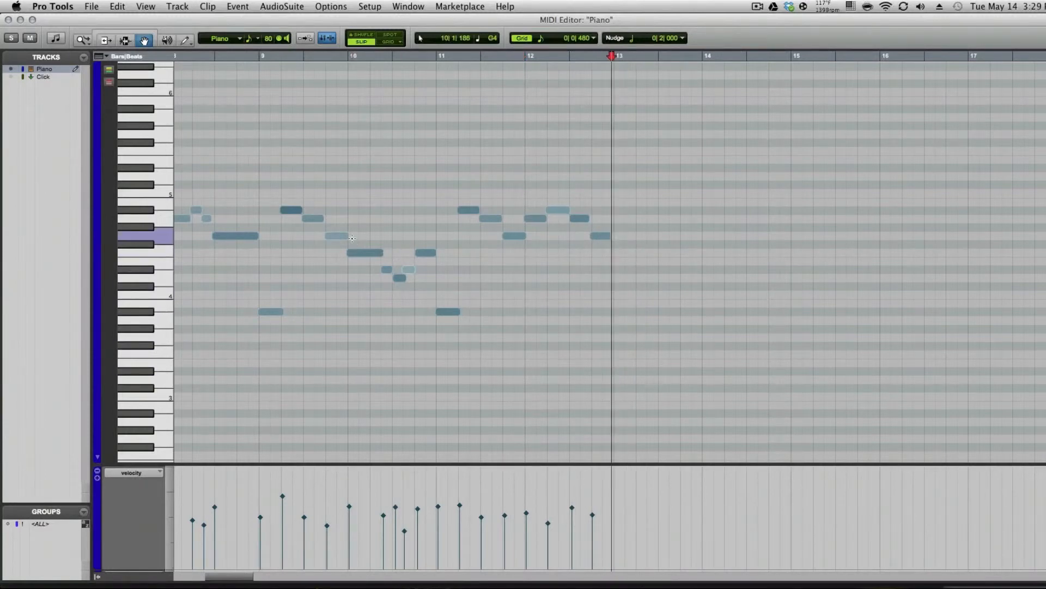
pyautogui.press('super+Tab')
pyautogui.press('super+Tab')
pyautogui.press('super+Tab')
pyautogui.press('super+Tab')
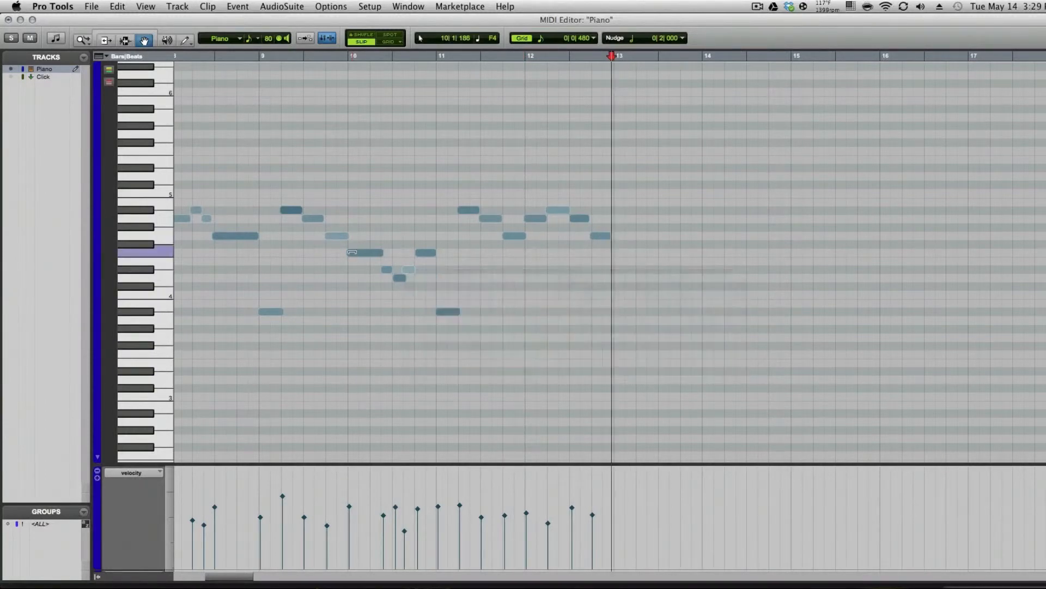
pyautogui.press('super+equal')
pyautogui.press('super+equal')
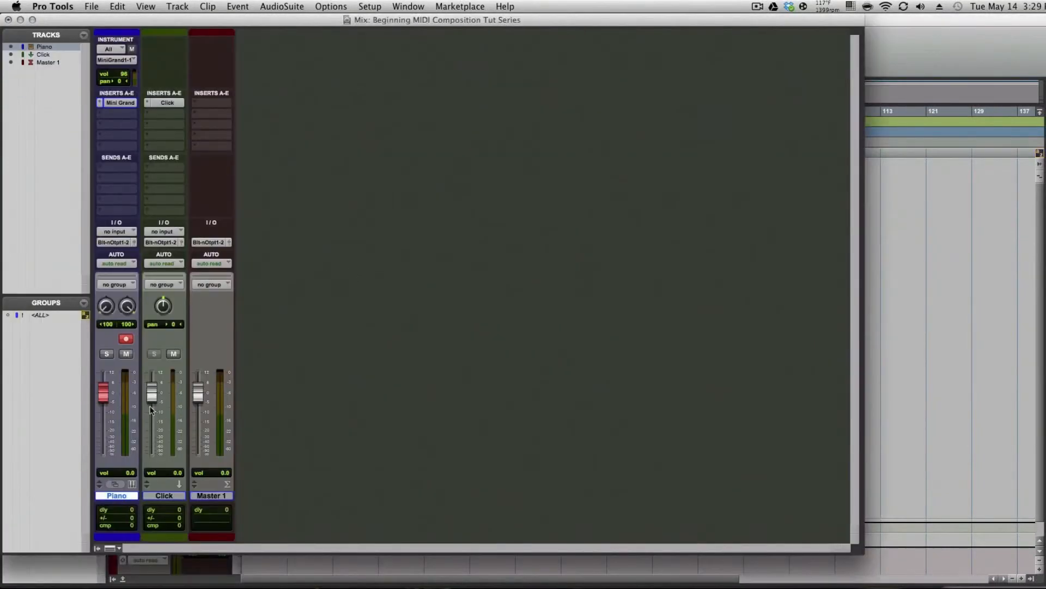
pyautogui.hotkey('ctrl', '=')
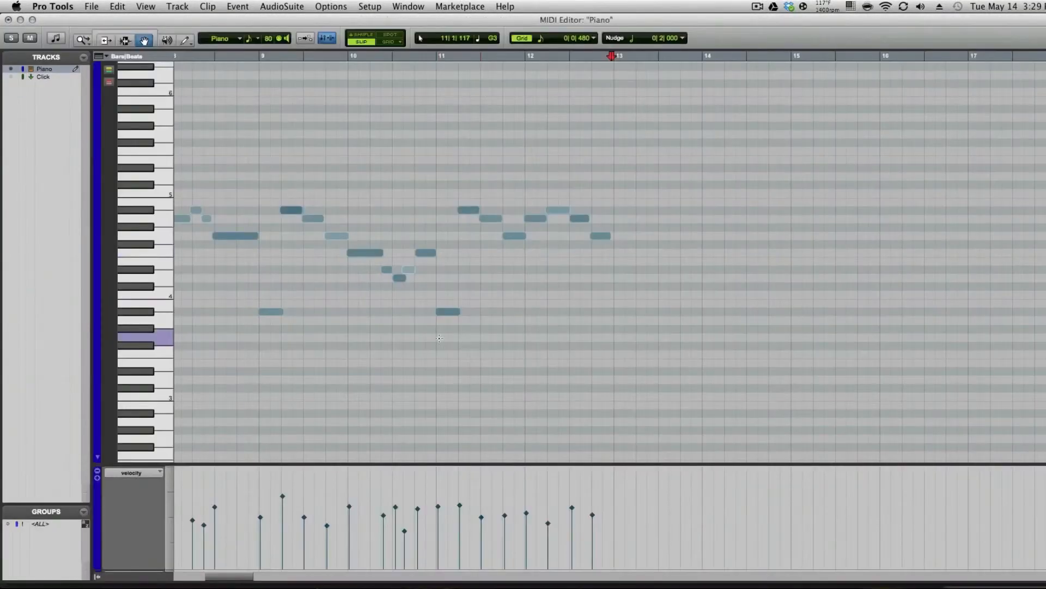
# Delete all notes from bar 9 onward in the piano part
pyautogui.press('Return')
pyautogui.press('space')
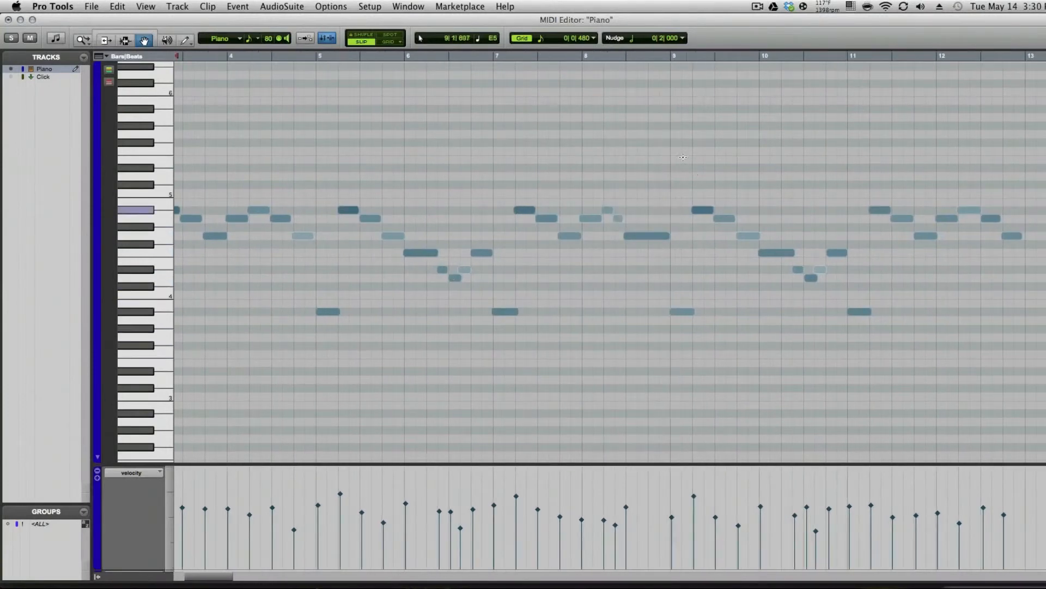
pyautogui.moveTo(683, 156); pyautogui.dragTo(996, 352)
pyautogui.press('Delete')
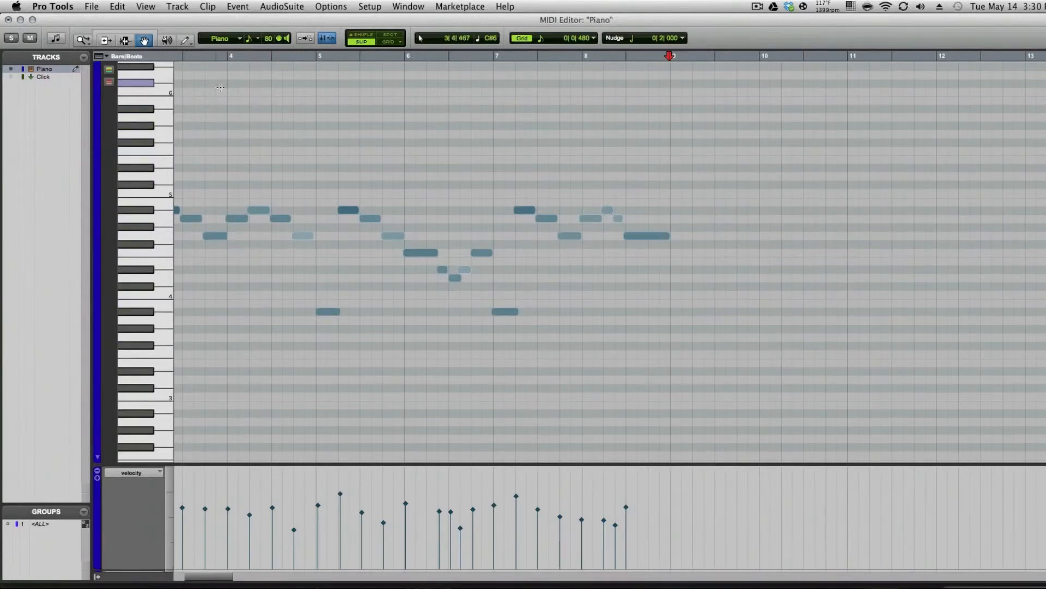
# In the Edit window, trim the end of the Piano clip back to bar 9
pyautogui.press('super+equal')
pyautogui.press('super+equal')
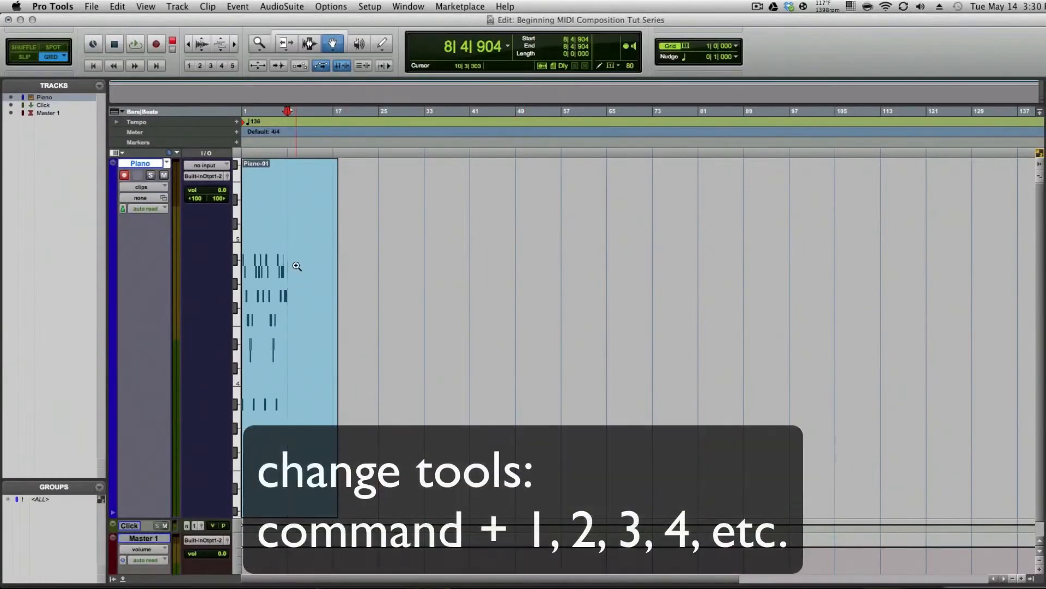
pyautogui.press('super+1')
pyautogui.moveTo(363, 268); pyautogui.dragTo(200, 257)
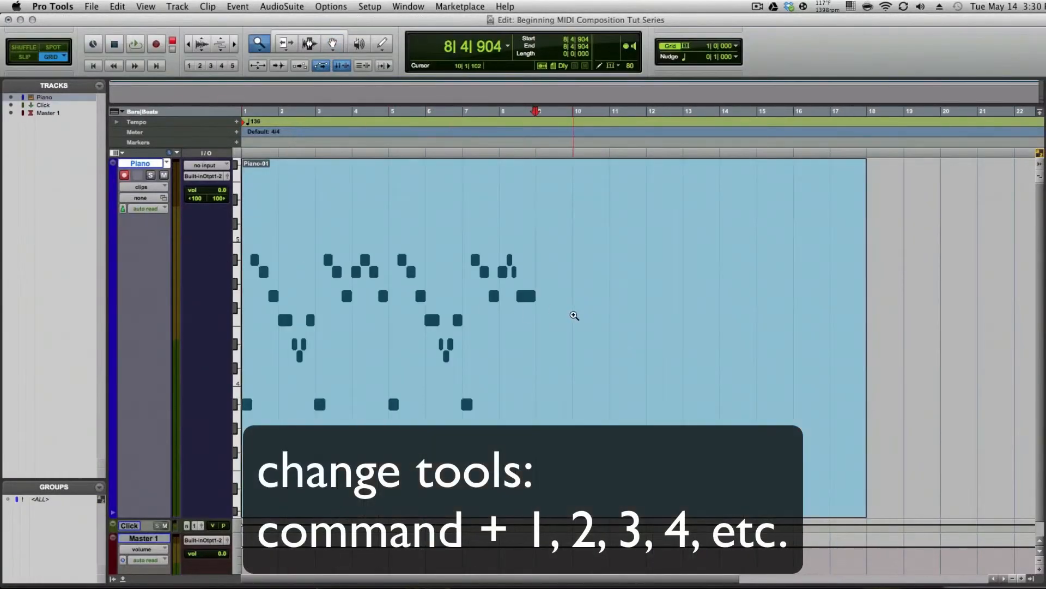
pyautogui.press('super+2')
pyautogui.moveTo(821, 285); pyautogui.dragTo(546, 297)
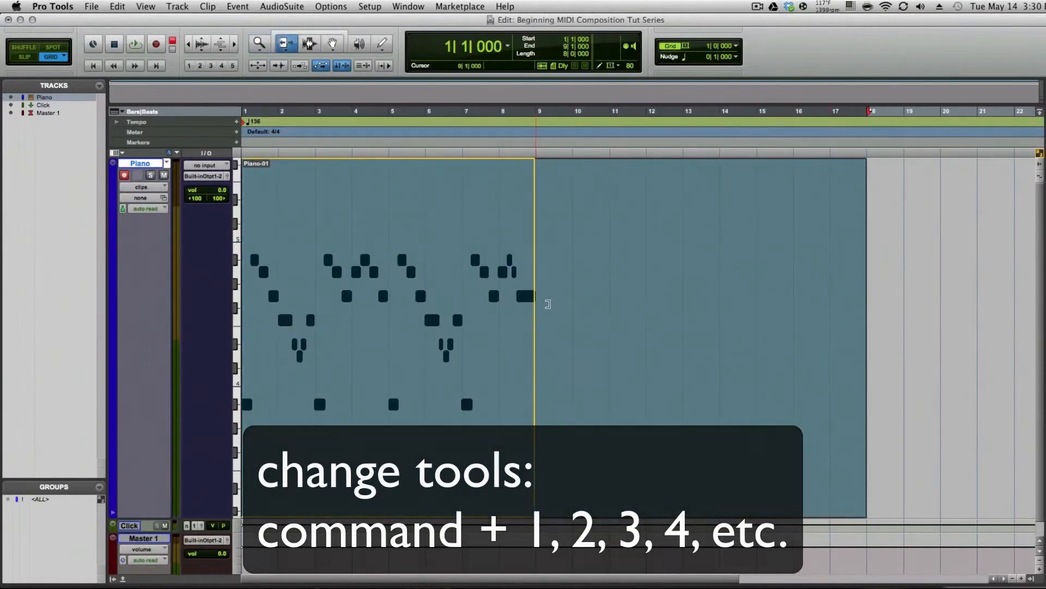
# Open the MIDI Real-Time Properties window for the Piano clip in the Edit window
pyautogui.press('super+3')
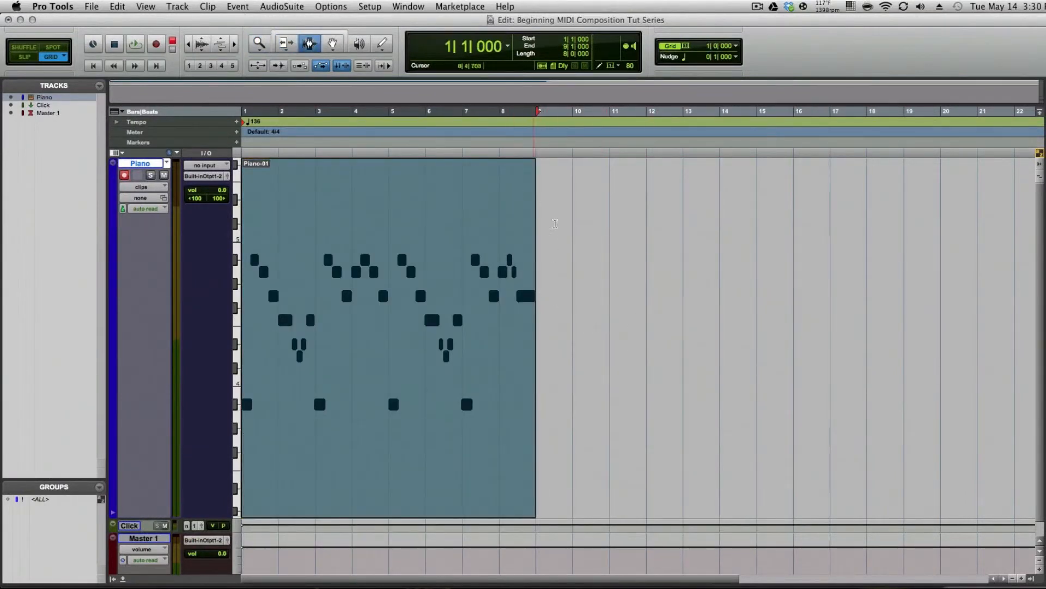
pyautogui.click(602, 337)
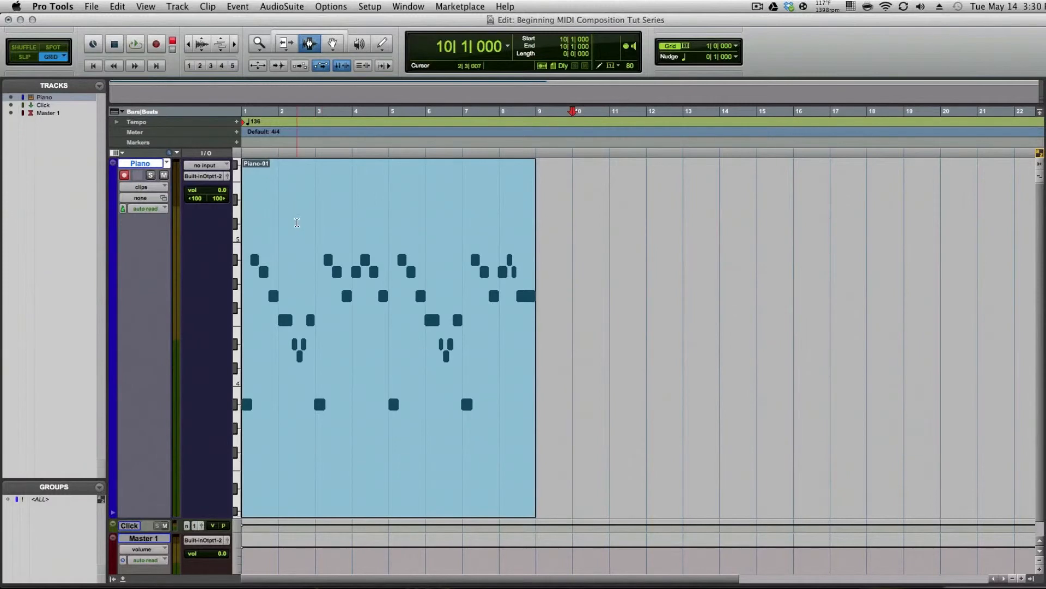
pyautogui.doubleClick(303, 248)
pyautogui.click(238, 6)
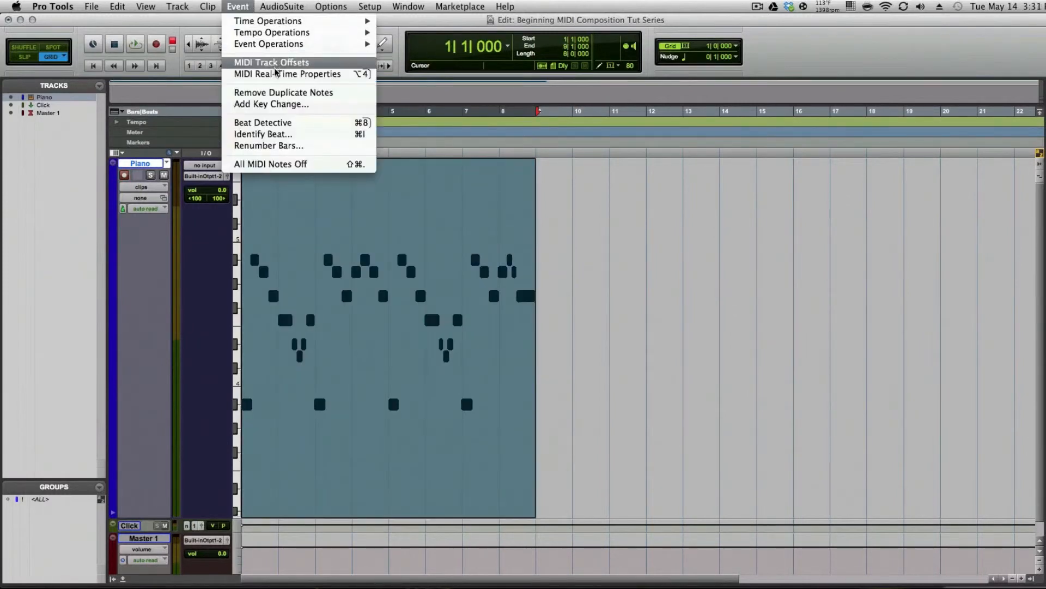
pyautogui.click(279, 75)
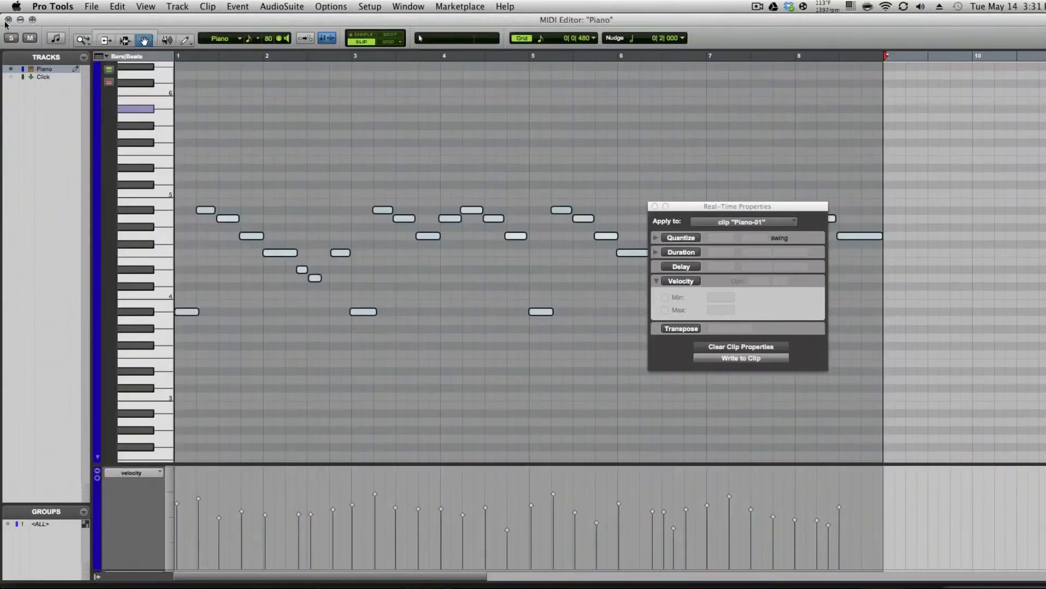
pyautogui.click(9, 19)
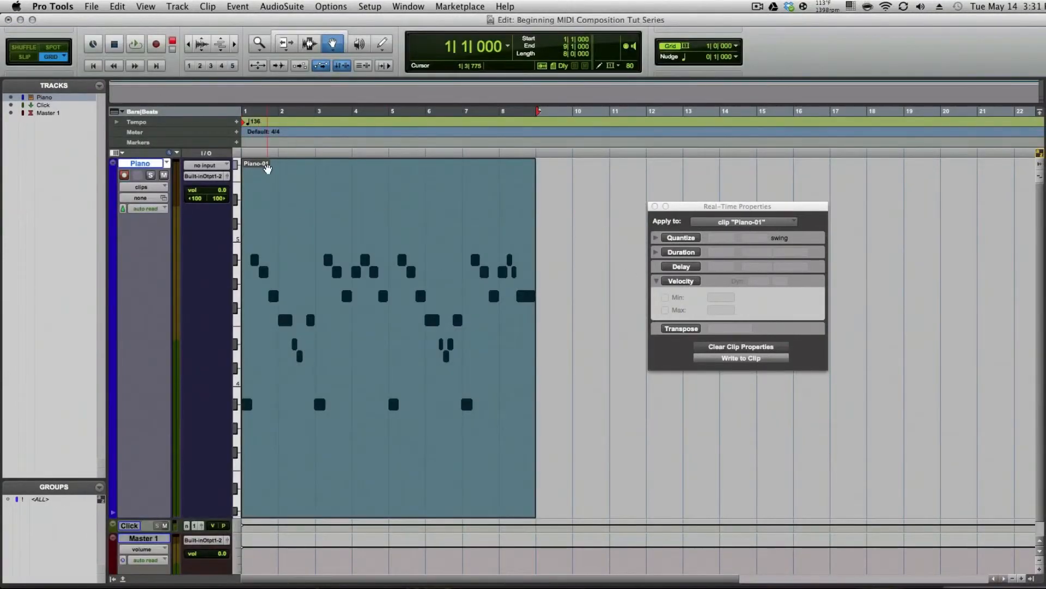
# Enable real-time Quantize for the clip with a 1/16 note grid and expand its settings
pyautogui.click(678, 238)
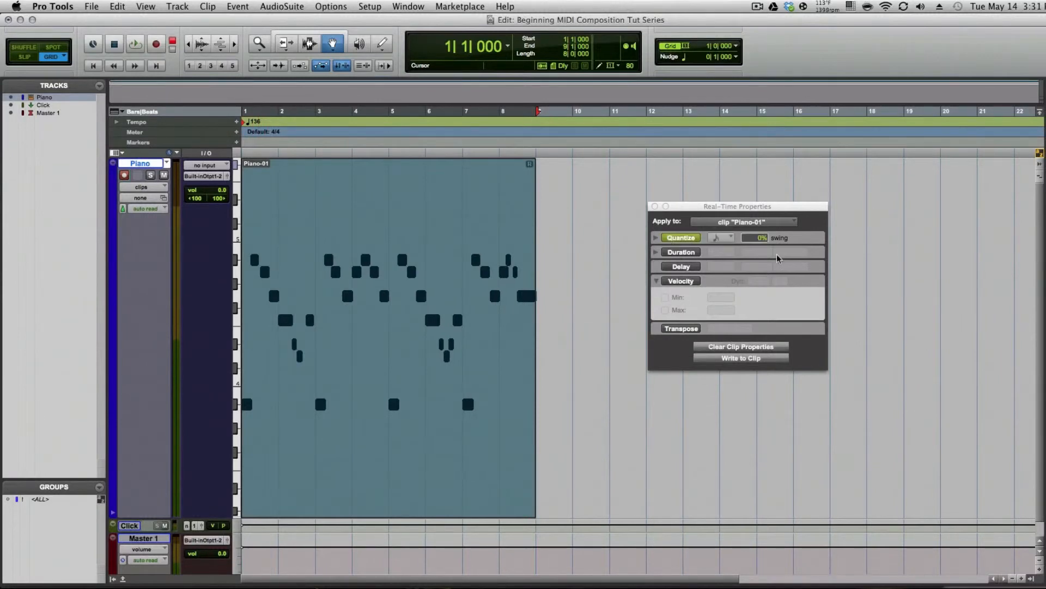
pyautogui.click(718, 238)
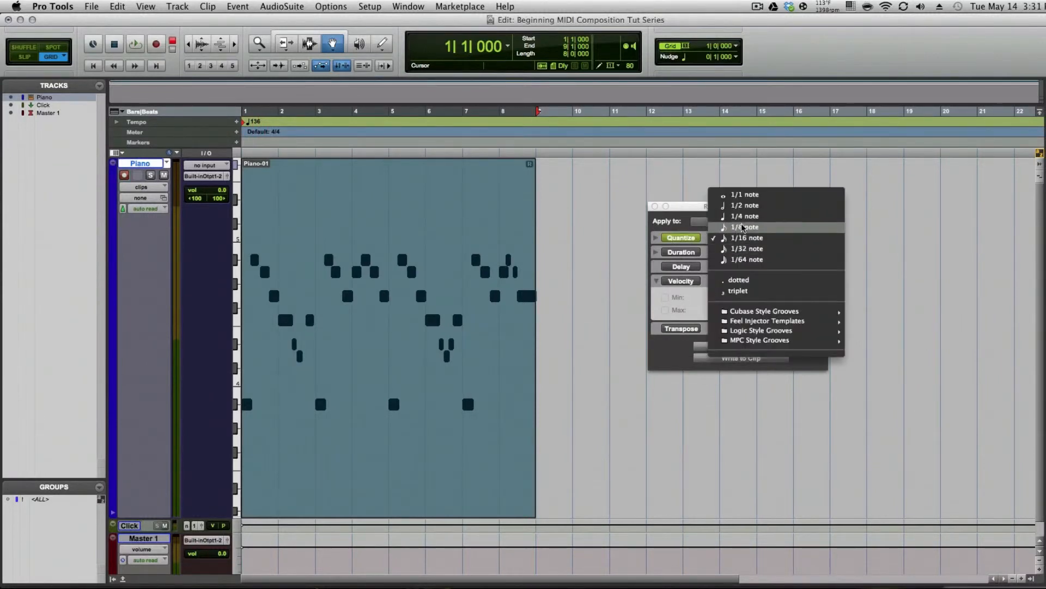
pyautogui.click(741, 222)
pyautogui.click(726, 238)
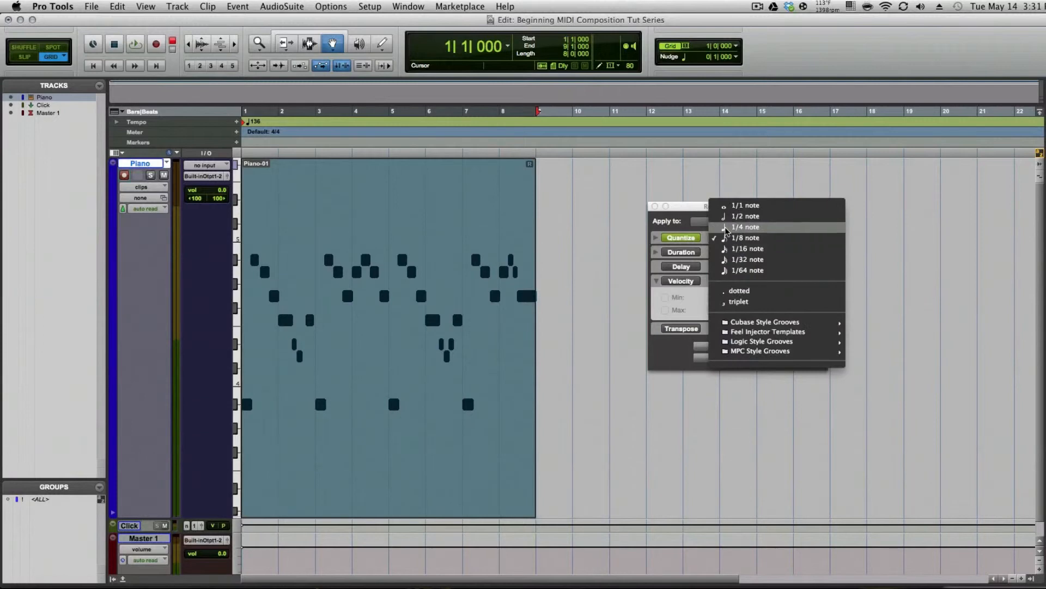
pyautogui.click(726, 228)
pyautogui.click(715, 240)
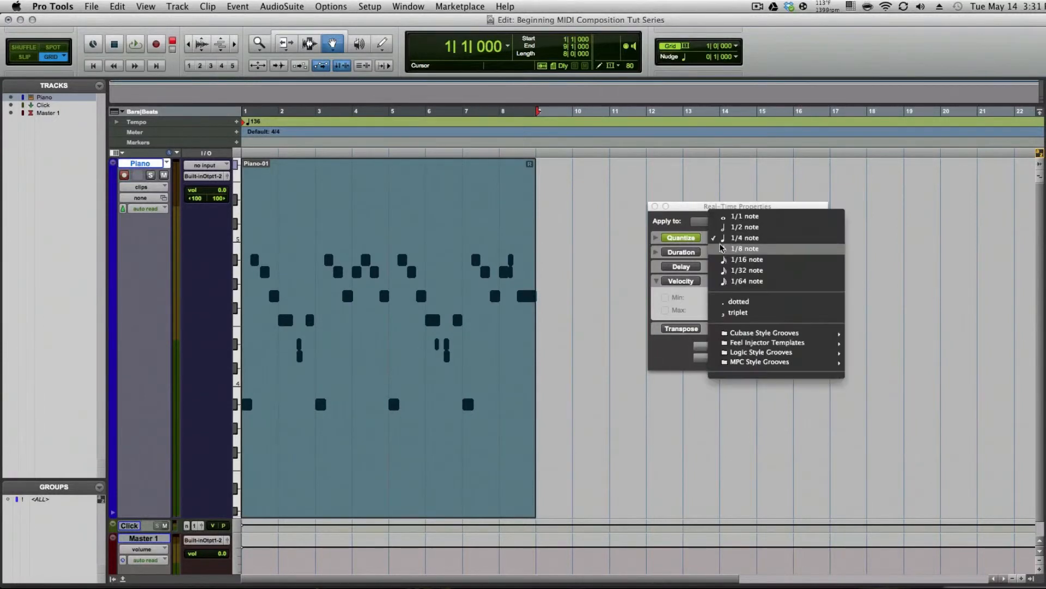
pyautogui.click(724, 259)
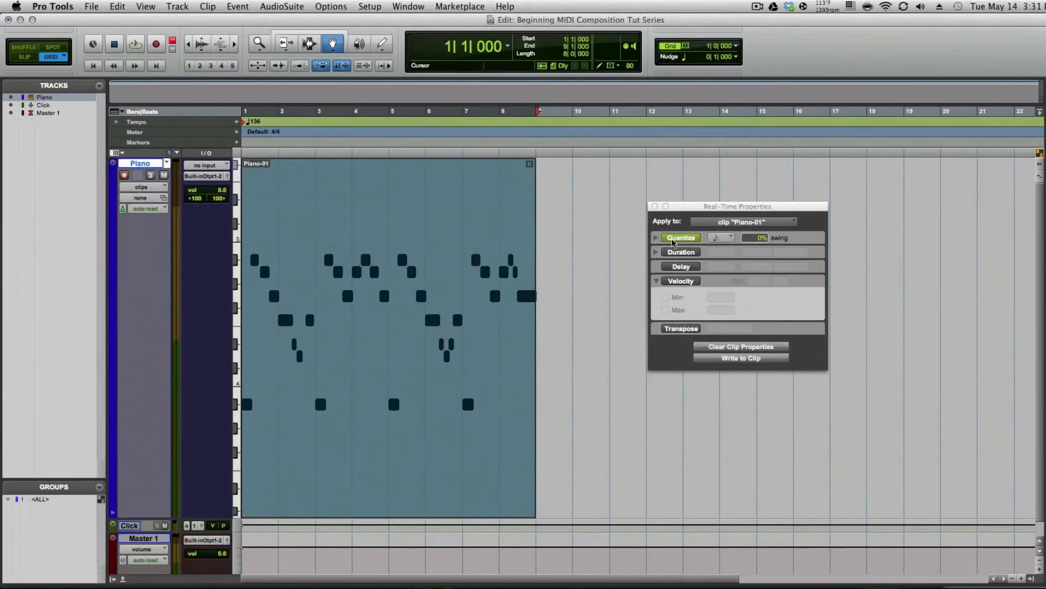
pyautogui.click(656, 238)
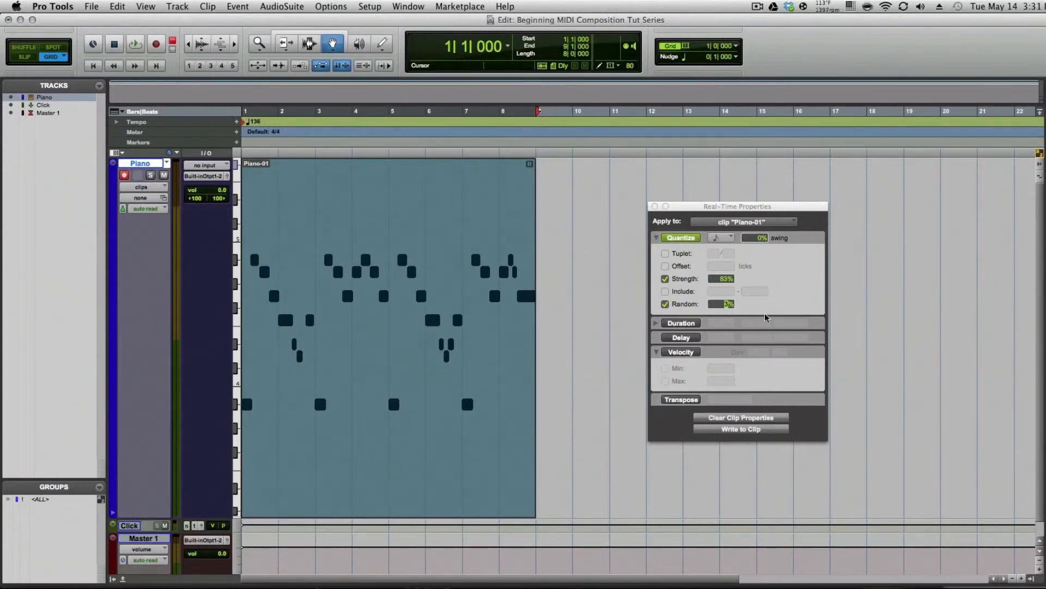
# Write the real-time properties to the clip and close the properties window
pyautogui.click(766, 430)
pyautogui.click(655, 206)
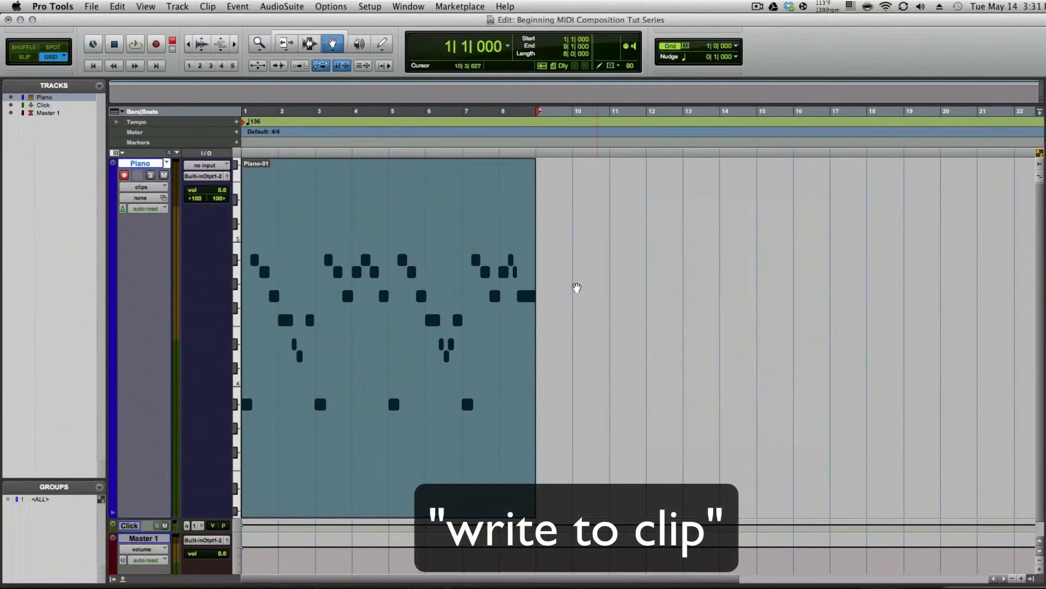
# Open the Piano clip in the MIDI Editor and play back the quantized part
pyautogui.doubleClick(327, 266)
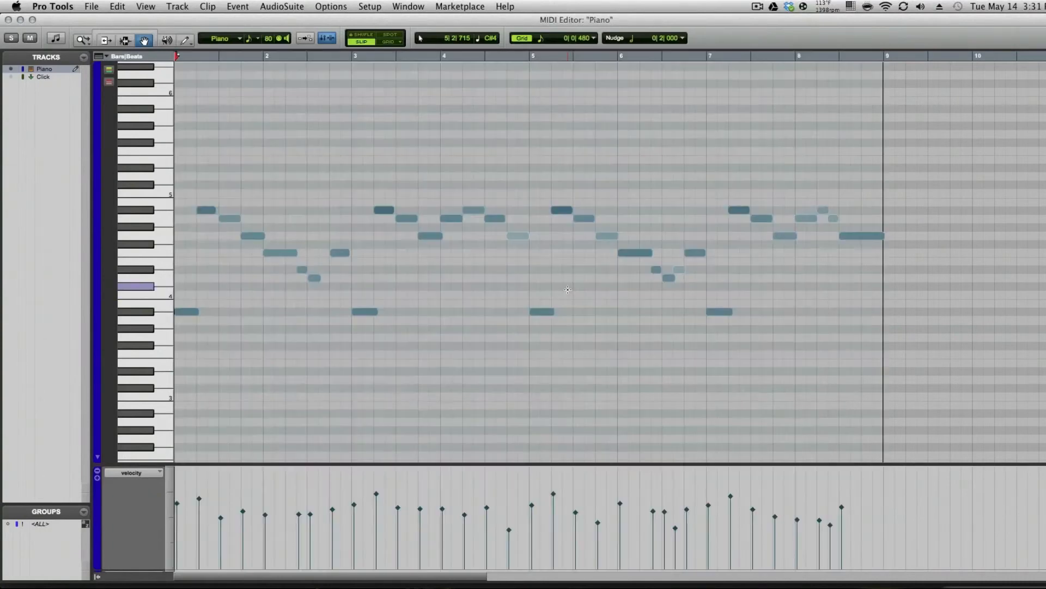
pyautogui.press('space')
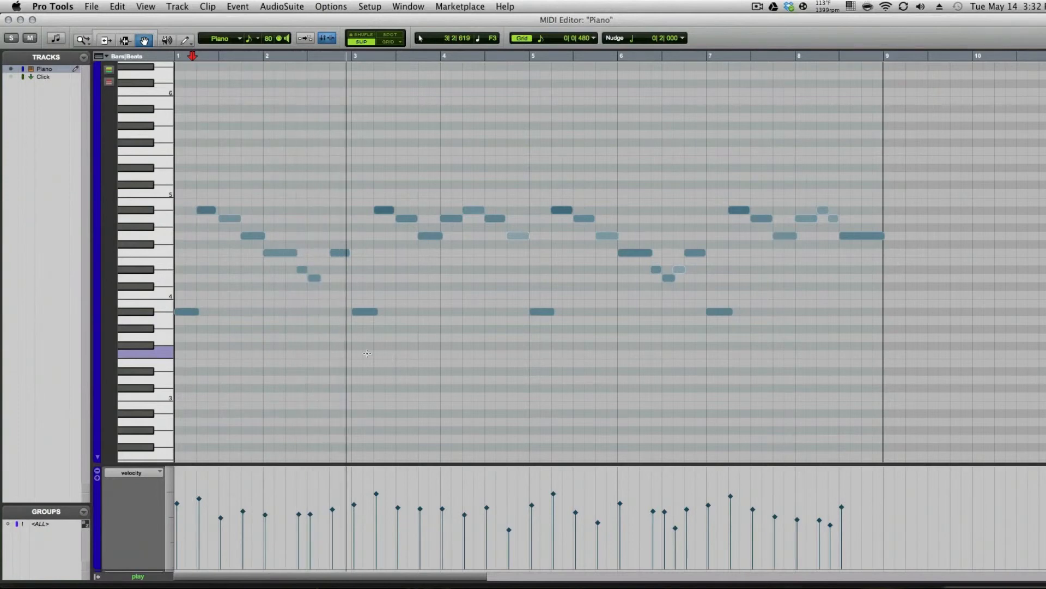
pyautogui.press('space')
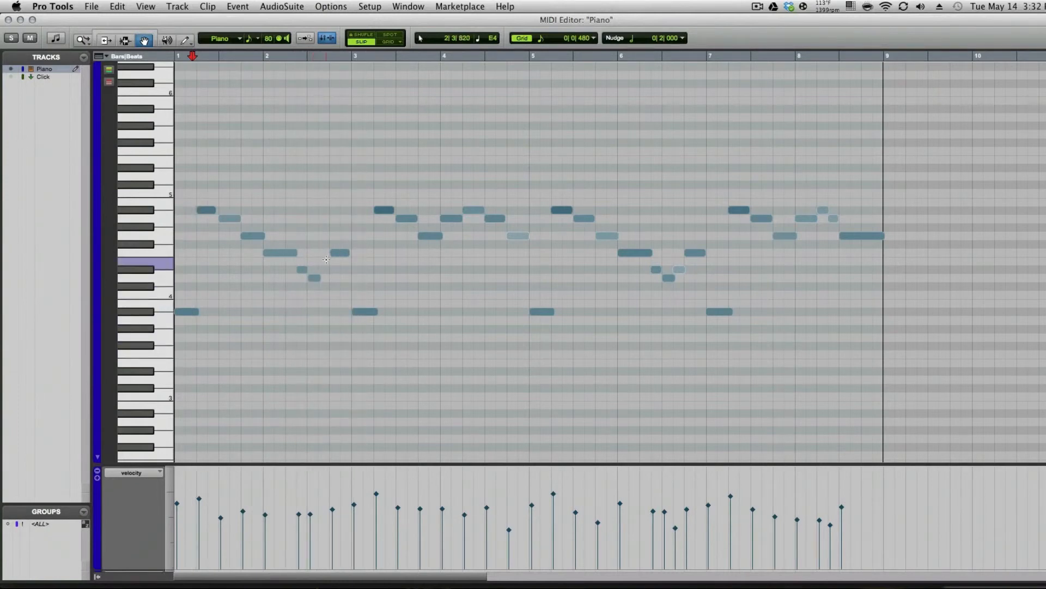
pyautogui.press('space')
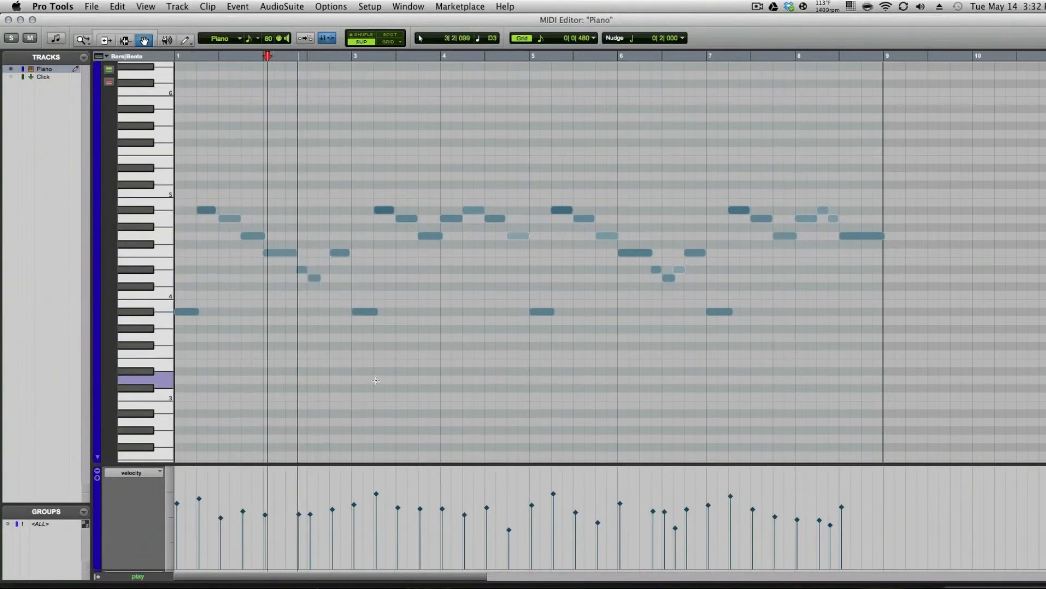
pyautogui.press('space')
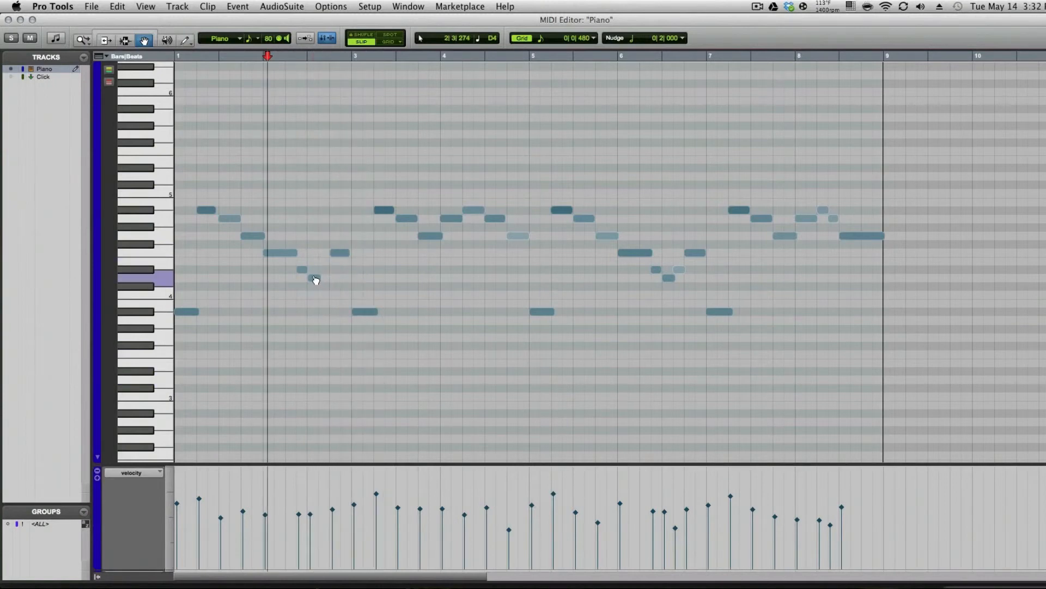
# Zoom in on the short note near bar 2 and copy it to sit right after the original
pyautogui.moveTo(314, 278)
pyautogui.mouseDown()
pyautogui.moveTo(332, 280)
pyautogui.moveTo(310, 284)
pyautogui.mouseUp()
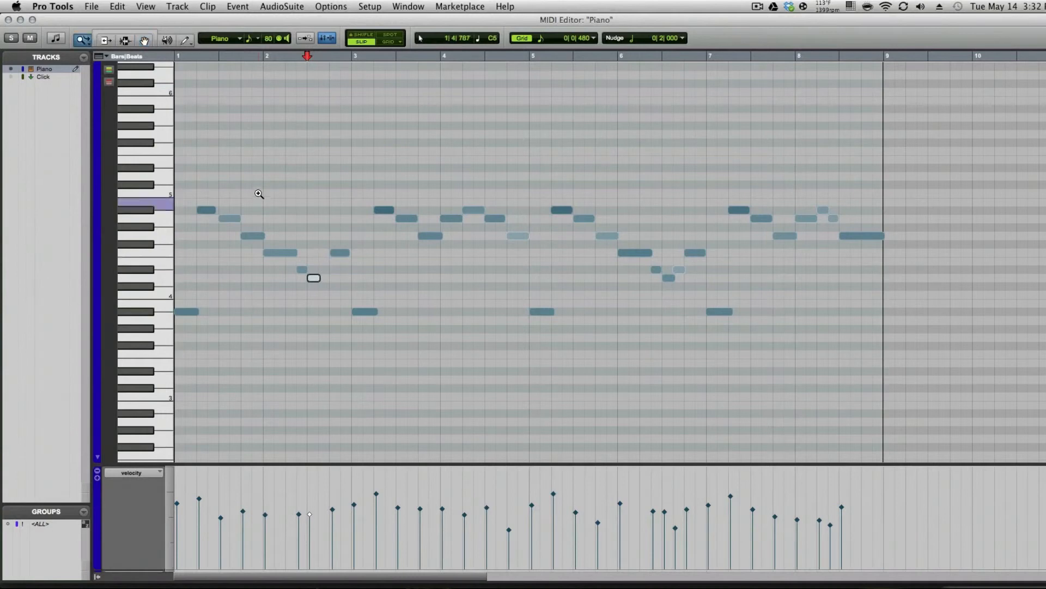
pyautogui.press('t')
pyautogui.press('t')
pyautogui.press('t')
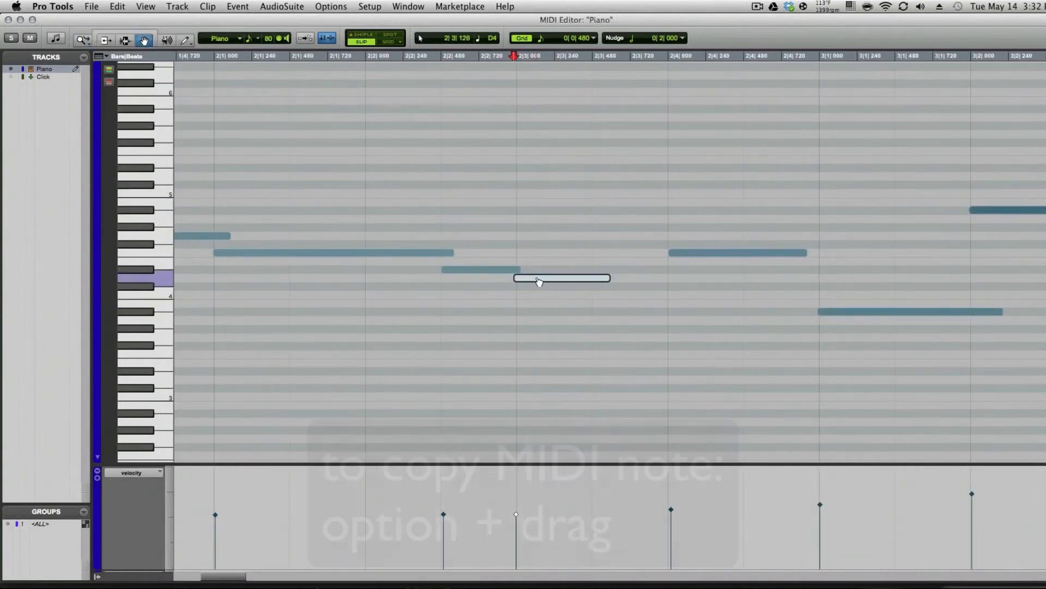
pyautogui.moveTo(541, 282); pyautogui.dragTo(614, 280)
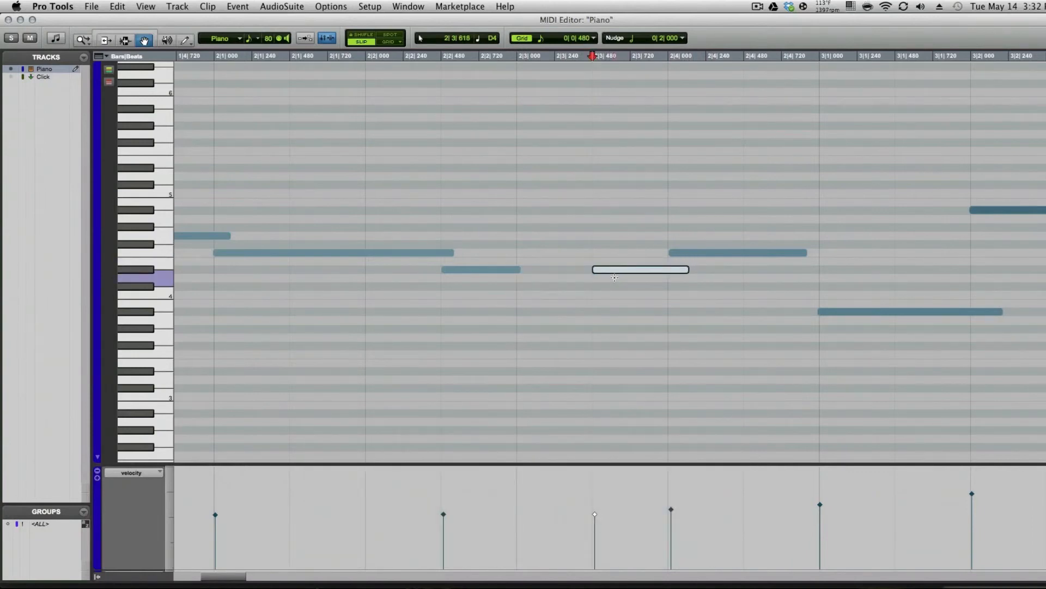
pyautogui.moveTo(614, 280); pyautogui.dragTo(547, 283)
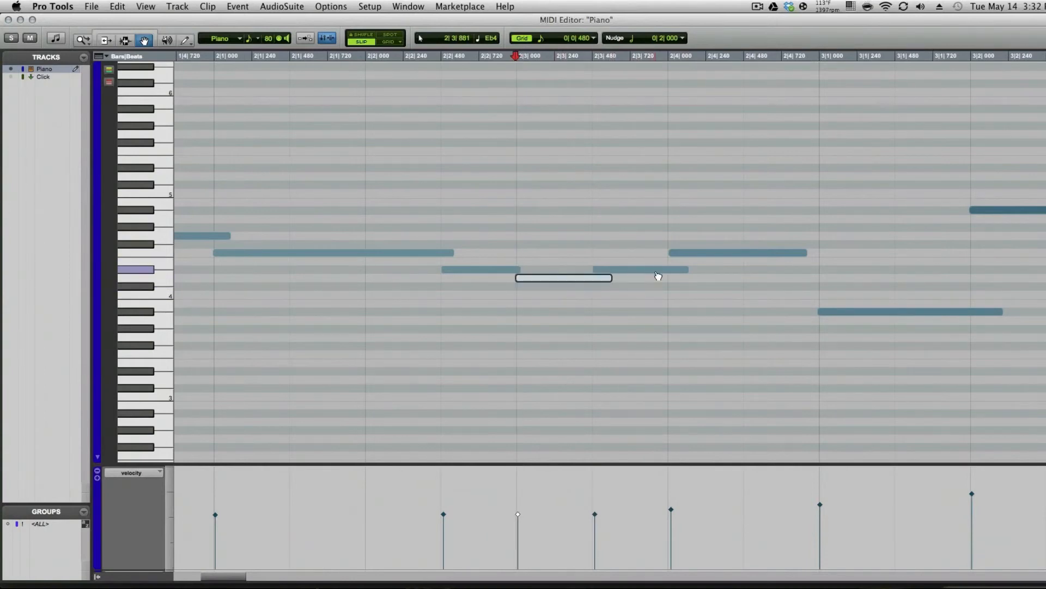
# Trim the lengths of the two neighbouring notes so they no longer overlap
pyautogui.press('F6')
pyautogui.moveTo(681, 275); pyautogui.dragTo(669, 276)
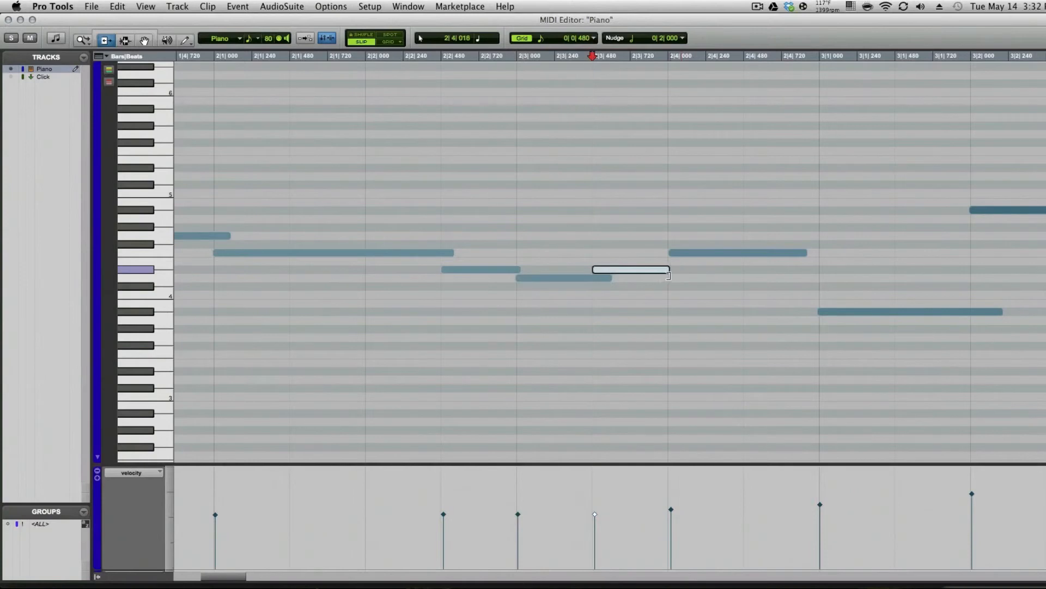
pyautogui.moveTo(603, 280); pyautogui.dragTo(584, 282)
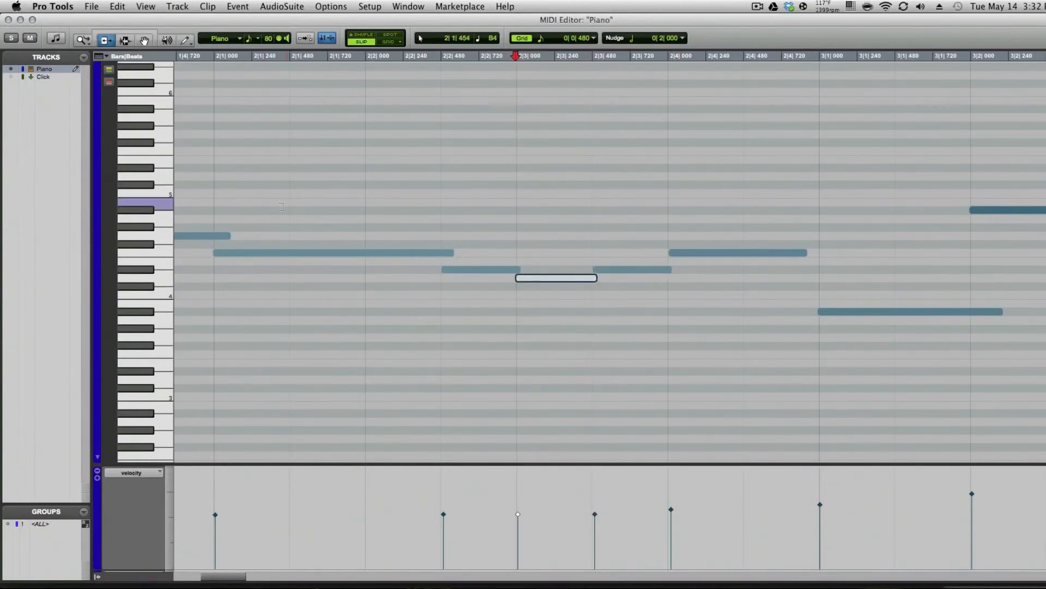
# Return to the Edit window and play the part from the start with the click track muted
pyautogui.click(8, 20)
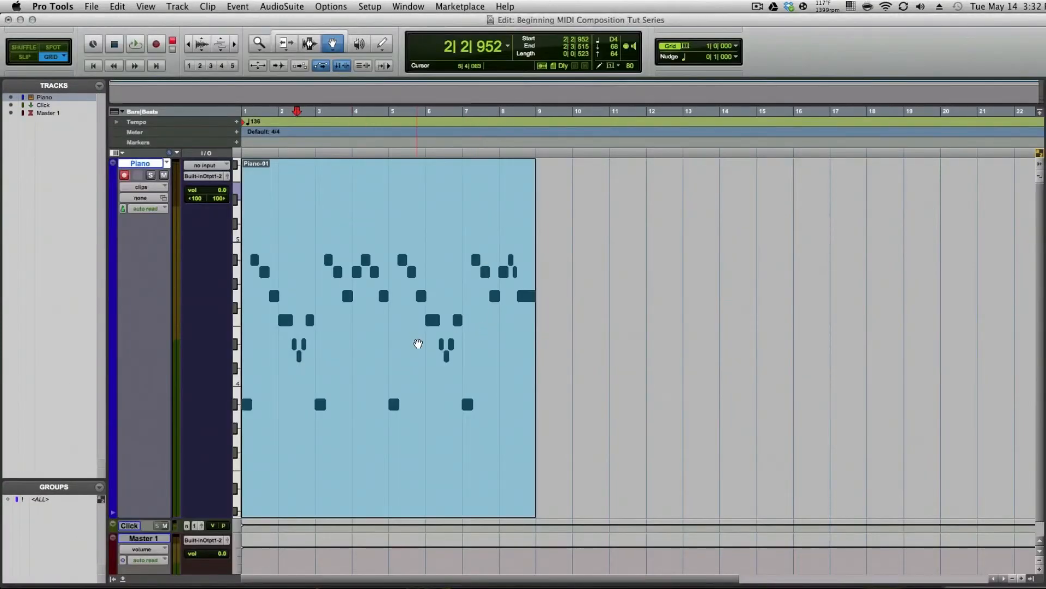
pyautogui.press('Return')
pyautogui.press('space')
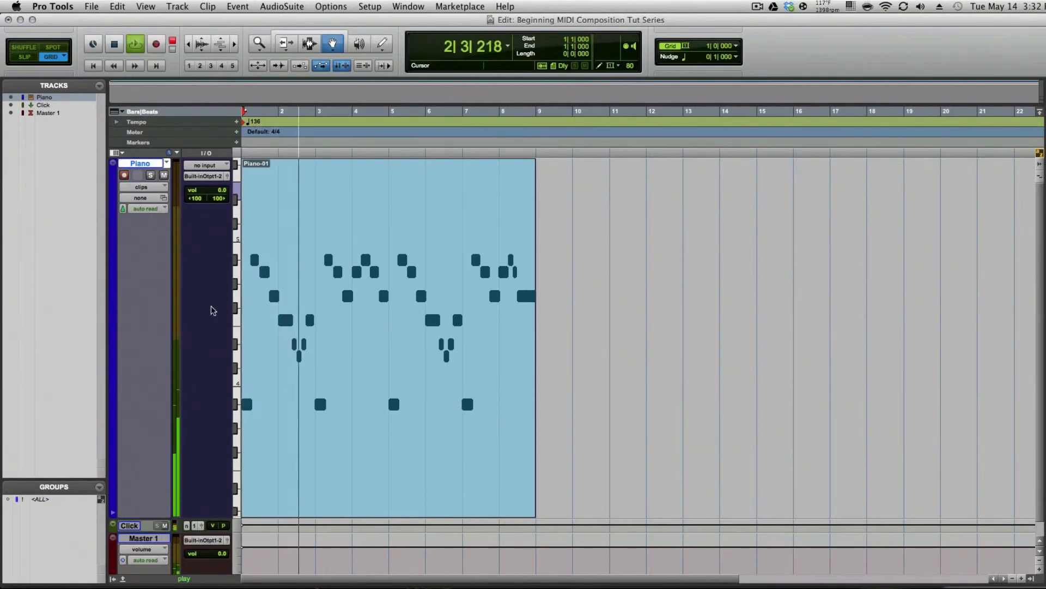
pyautogui.click(166, 526)
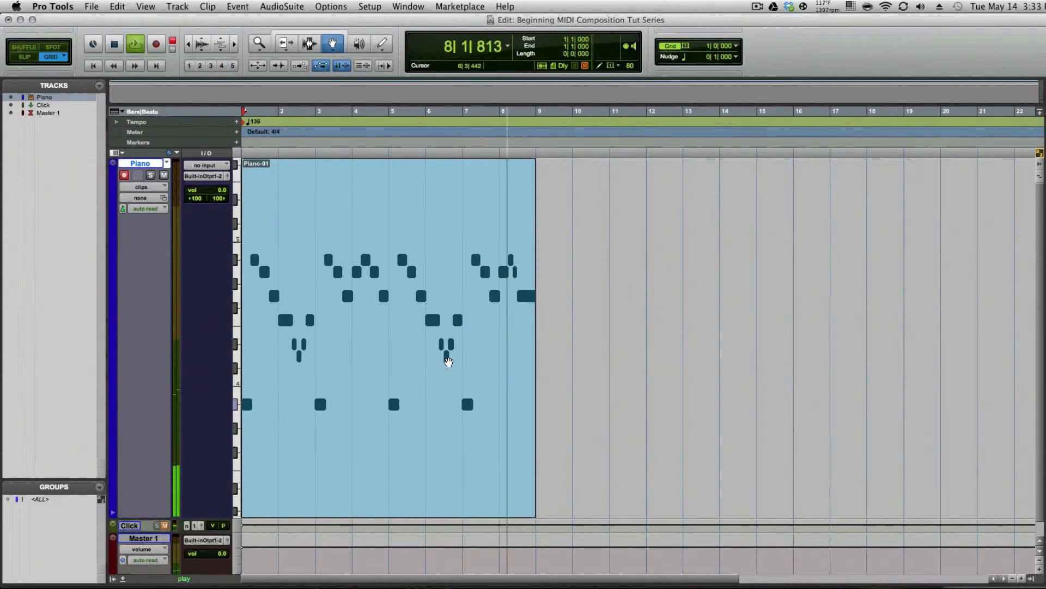
pyautogui.press('space')
# Duplicate the Piano clip after bar 9 and delete the copy
pyautogui.press('super+d')
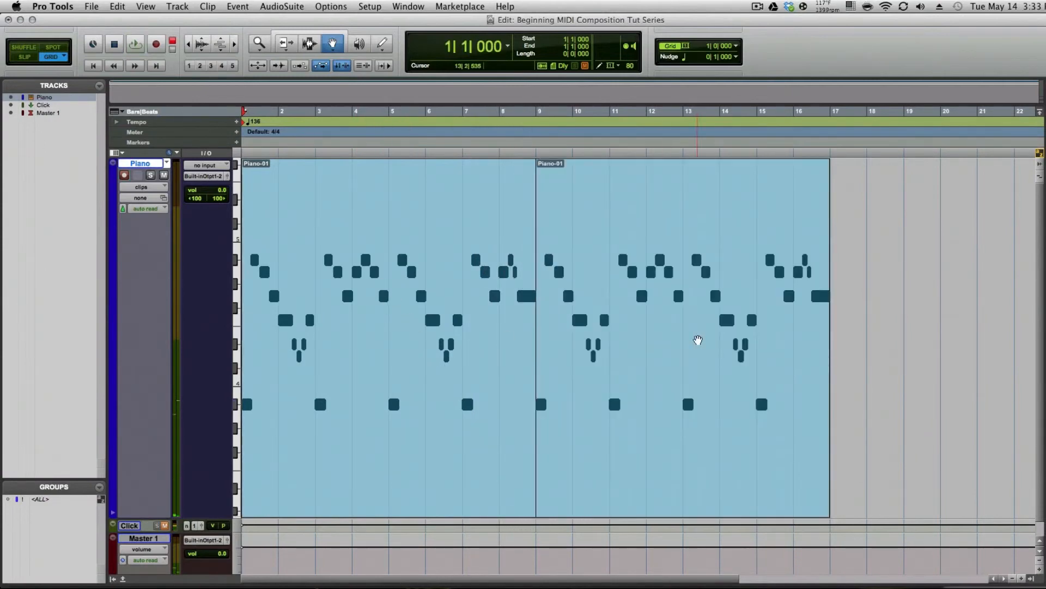
pyautogui.click(672, 374)
pyautogui.press('Delete')
# Select the Piano clip, enable the real-time Velocity property, and close the properties window
pyautogui.click(357, 344)
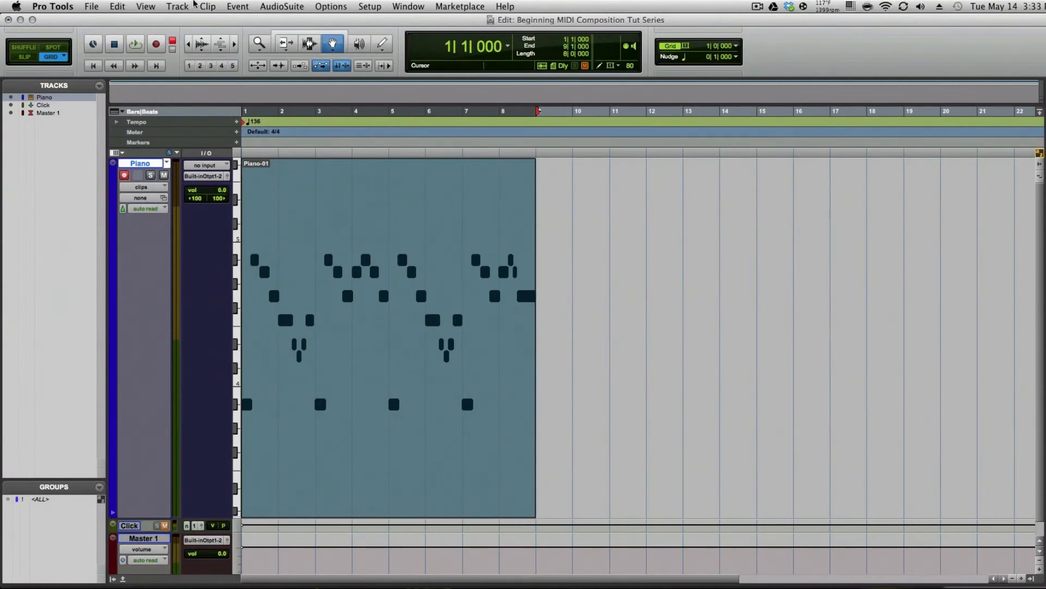
pyautogui.click(207, 6)
pyautogui.moveTo(237, 6)
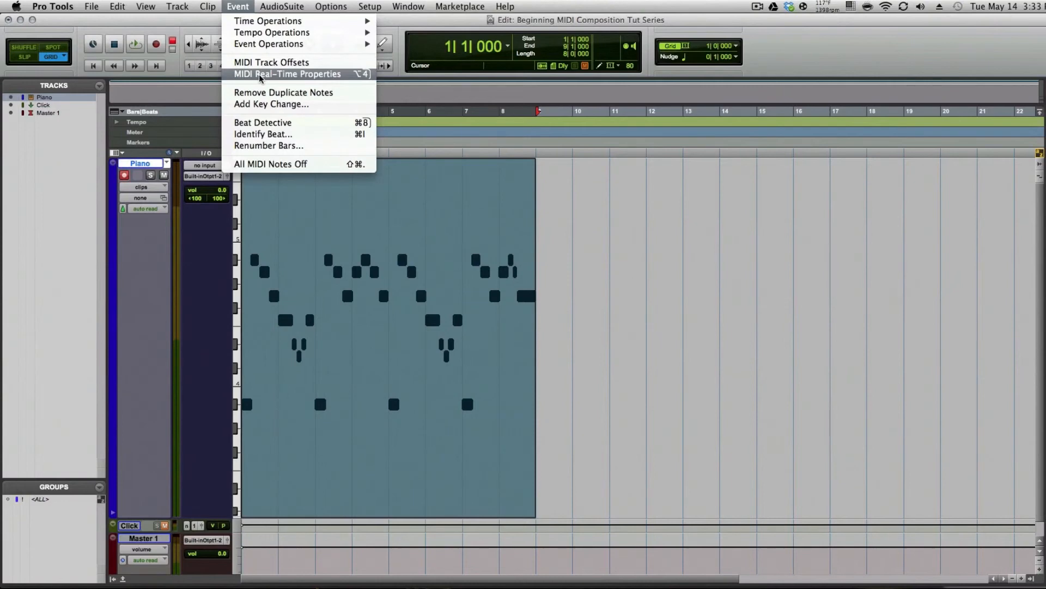
pyautogui.click(260, 76)
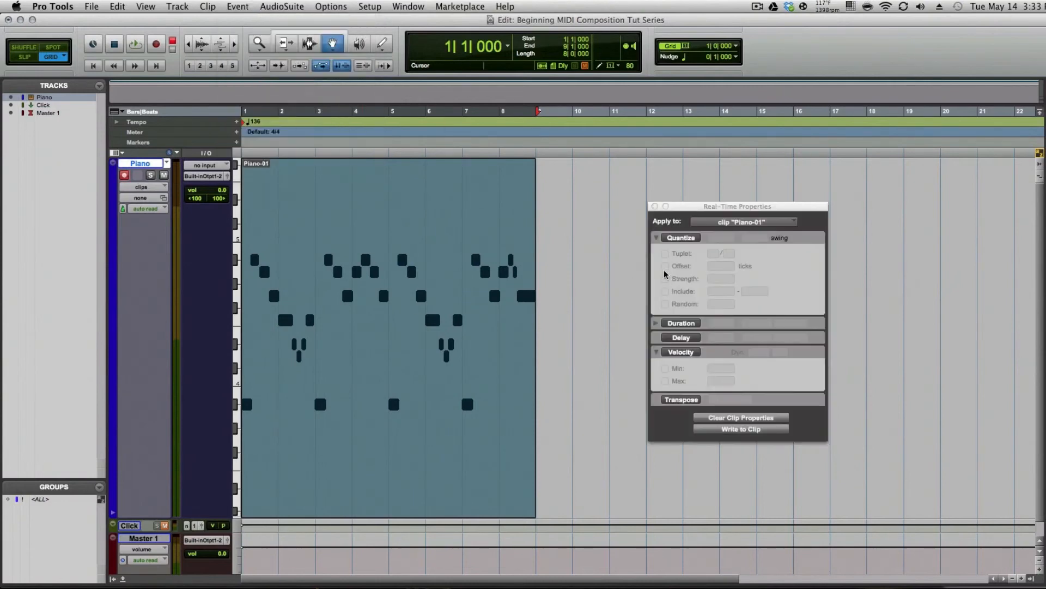
pyautogui.click(667, 354)
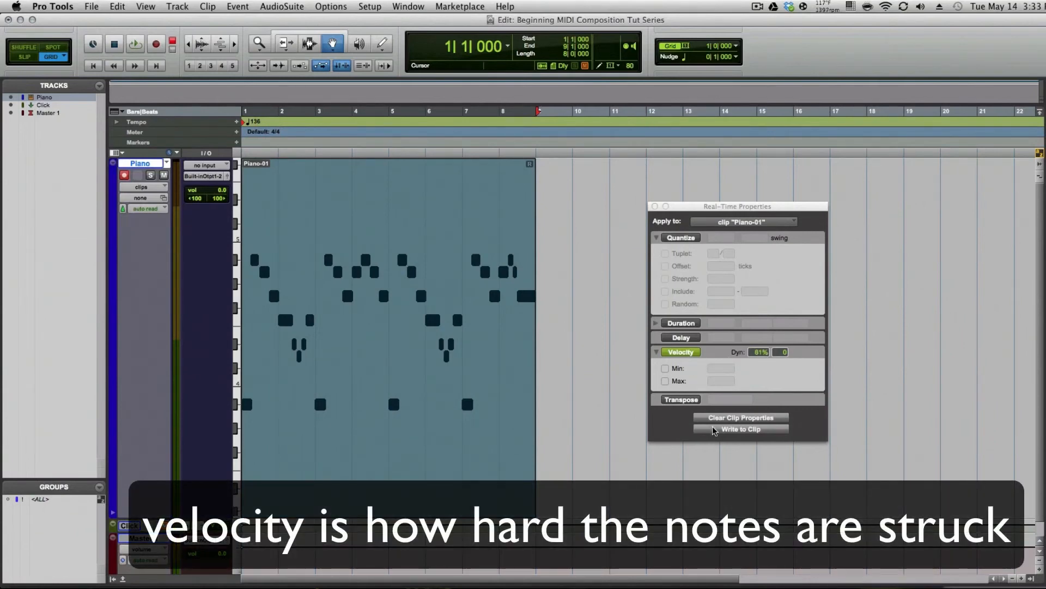
pyautogui.click(655, 206)
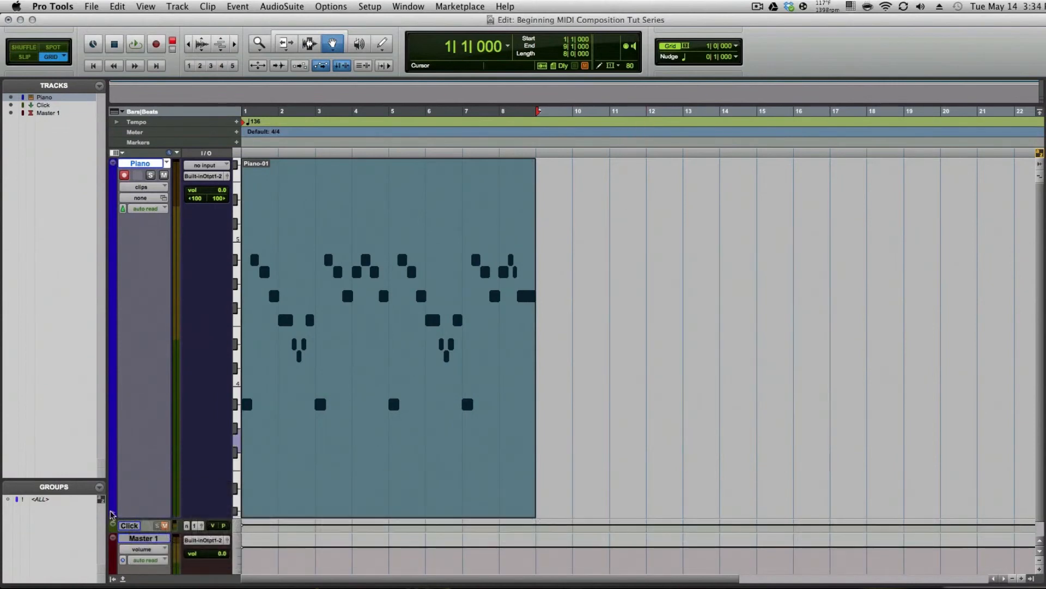
# Show the velocity lane under the Piano track and play the part from the start
pyautogui.click(111, 513)
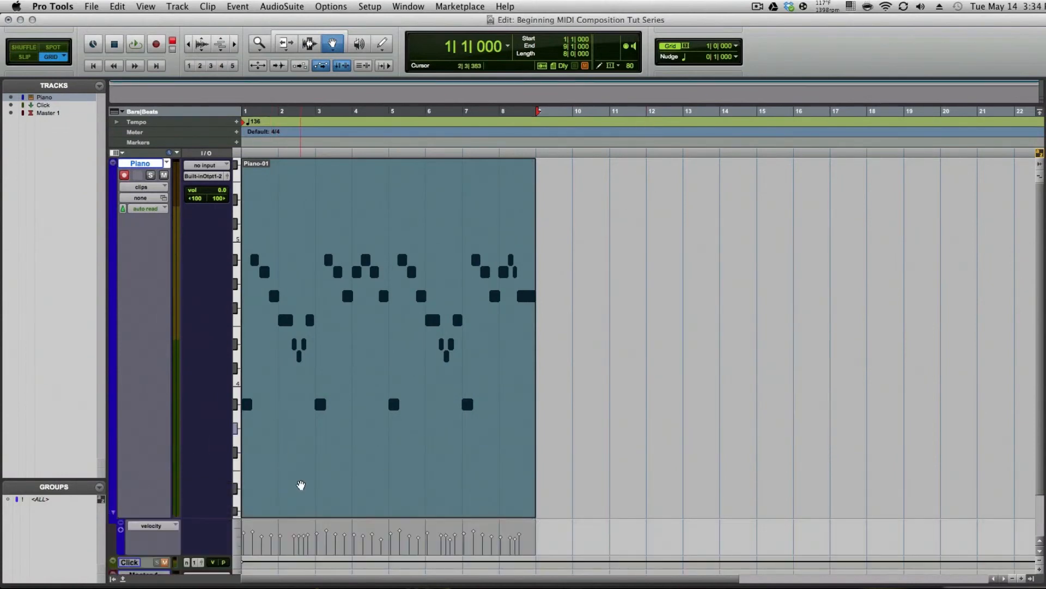
pyautogui.press('Return')
pyautogui.press('space')
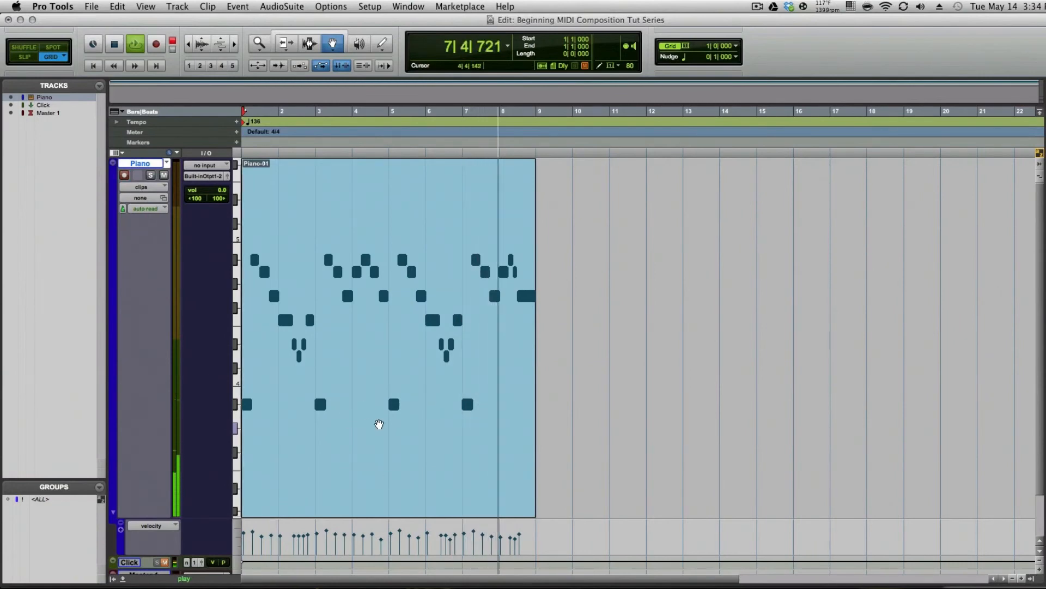
pyautogui.press('space')
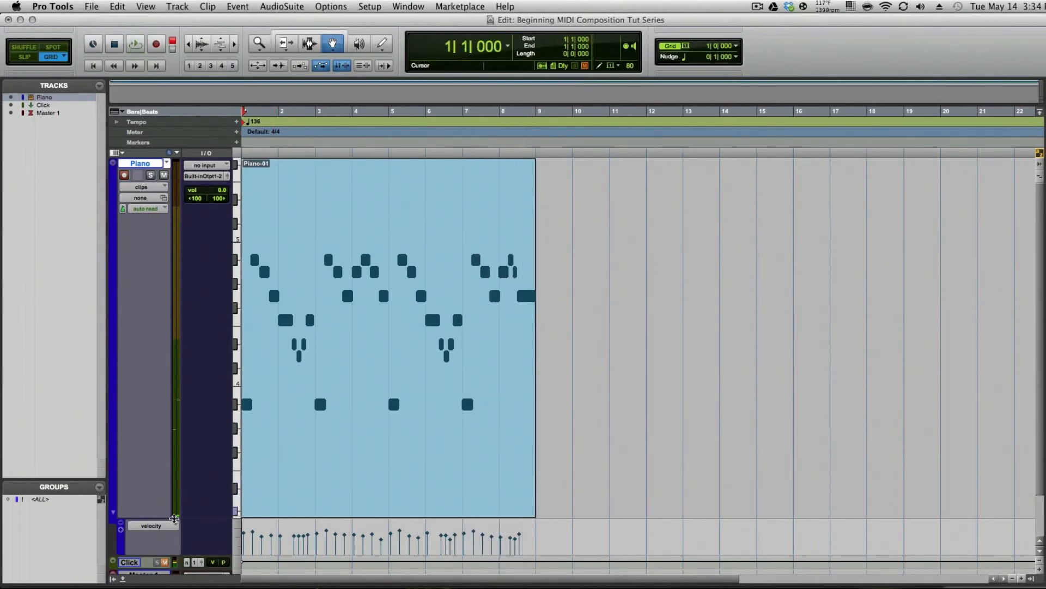
# Hide the velocity lane and copy the Piano clip so the copy starts at bar 9
pyautogui.click(113, 512)
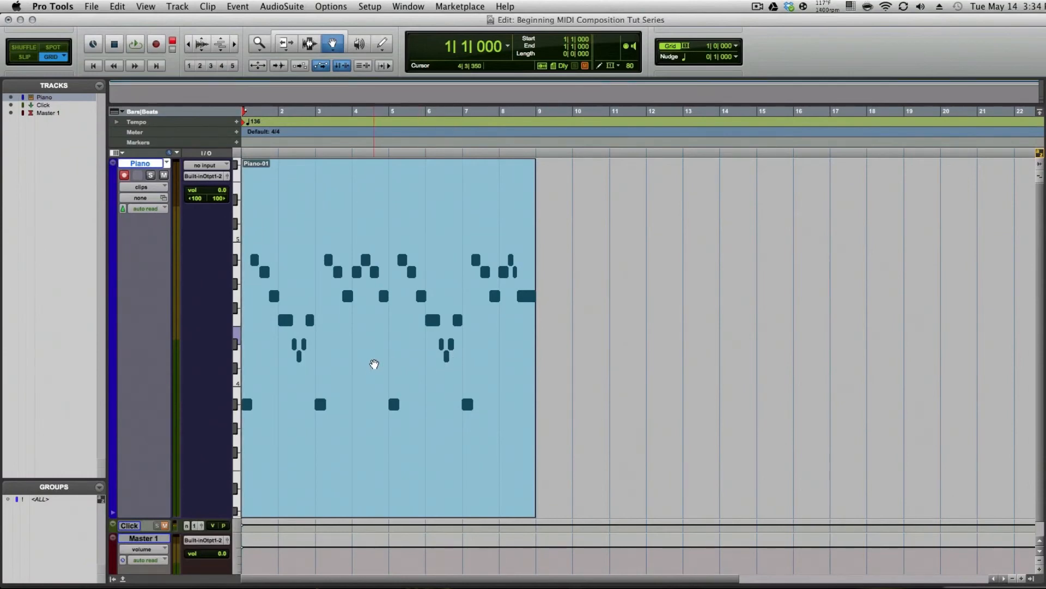
pyautogui.moveTo(327, 348); pyautogui.dragTo(603, 438)
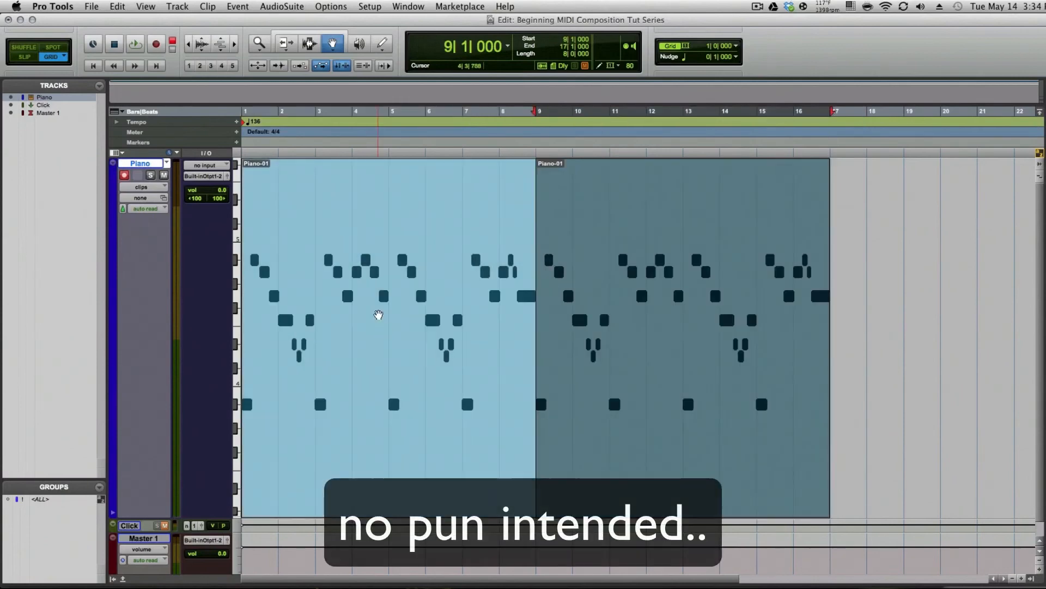